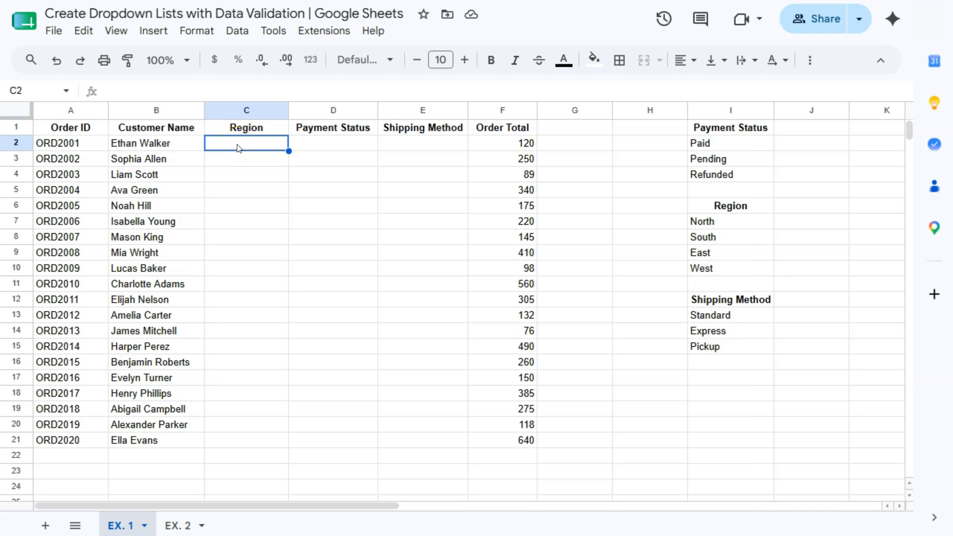
# Step: Add a data validation rule to the Region cells C2:C21
pyautogui.moveTo(237, 148); pyautogui.dragTo(247, 436)
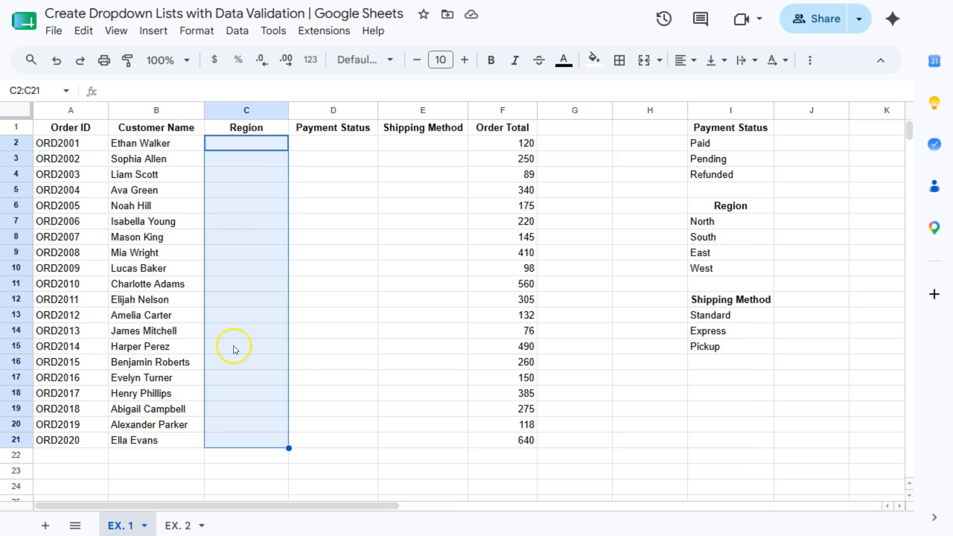
pyautogui.click(246, 34)
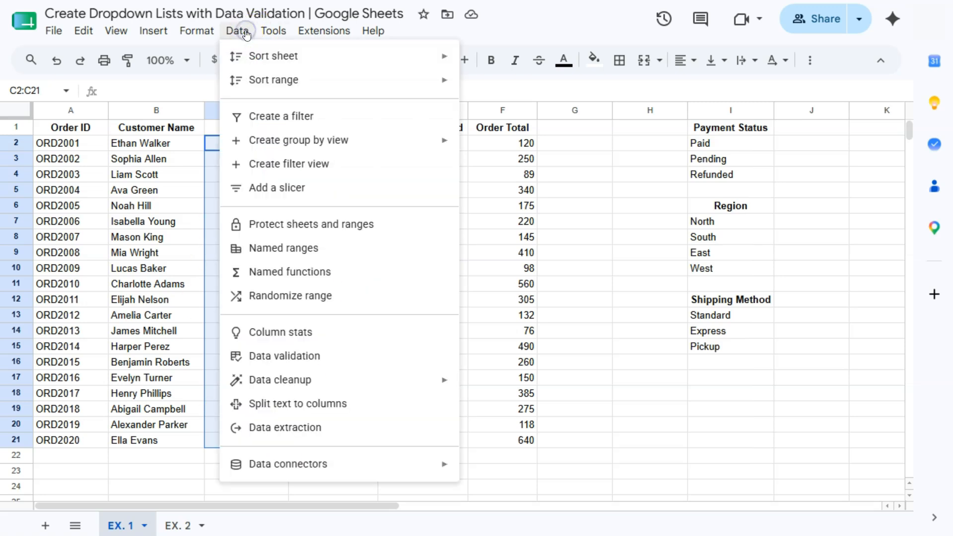
pyautogui.click(274, 356)
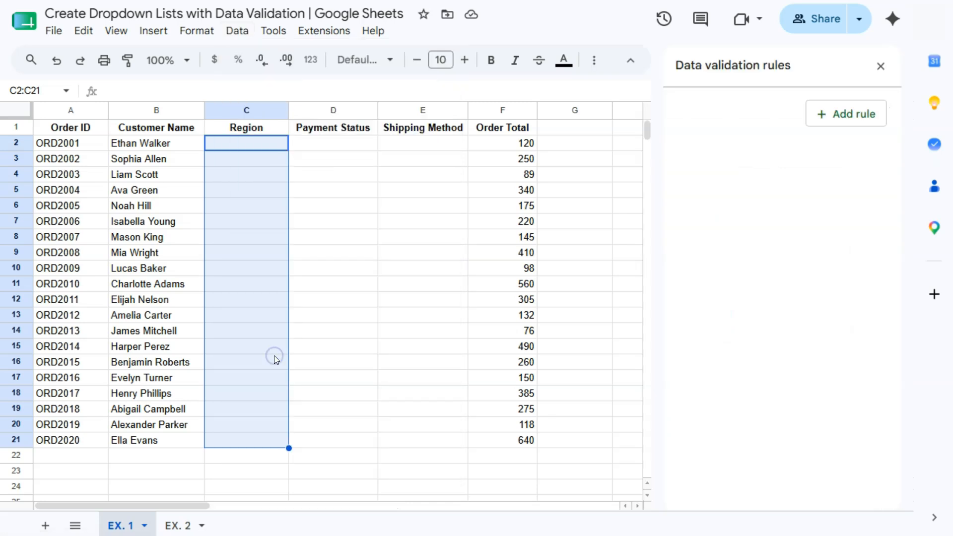
pyautogui.click(829, 123)
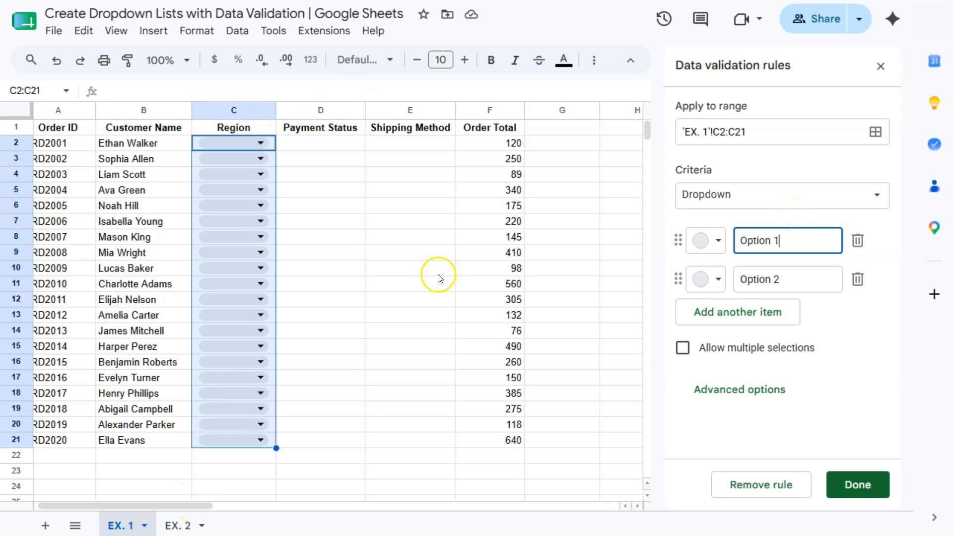
# Step: Set the criteria of the Region column's validation rule to Dropdown (from a range)
pyautogui.moveTo(203, 506); pyautogui.dragTo(263, 506)
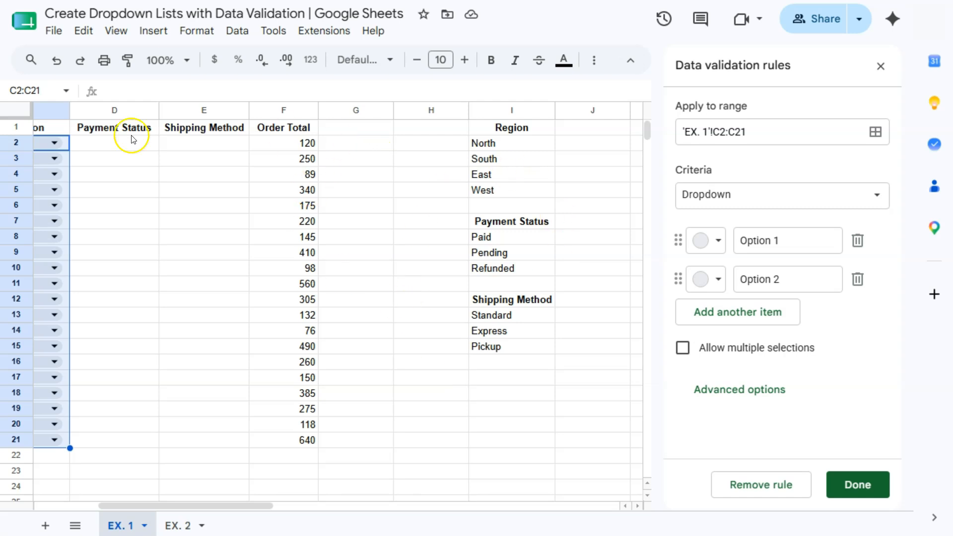
pyautogui.moveTo(157, 506); pyautogui.dragTo(133, 505)
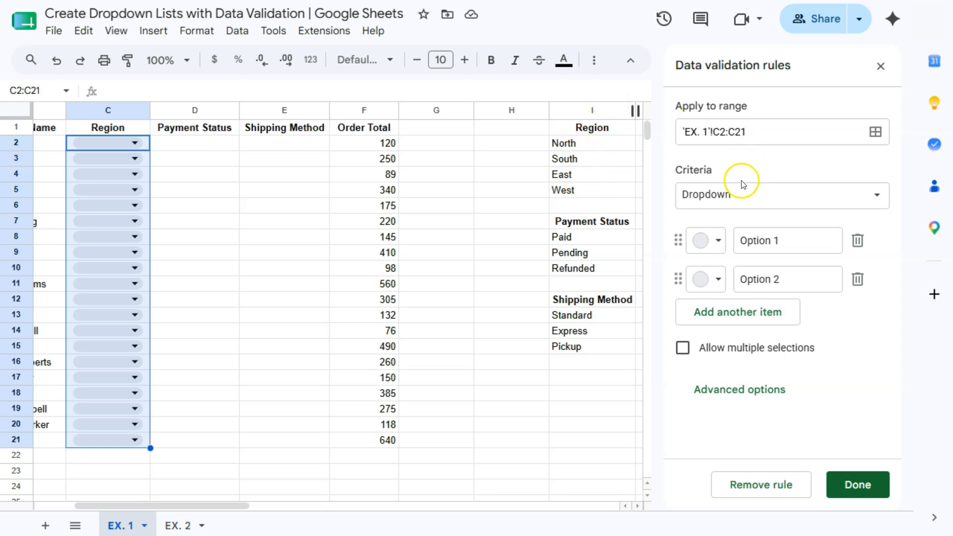
pyautogui.click(728, 194)
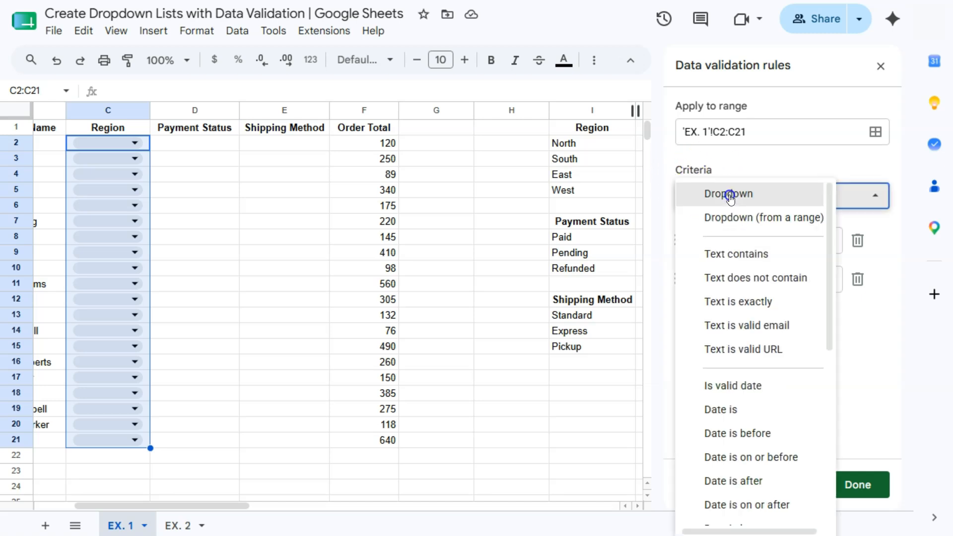
pyautogui.click(737, 225)
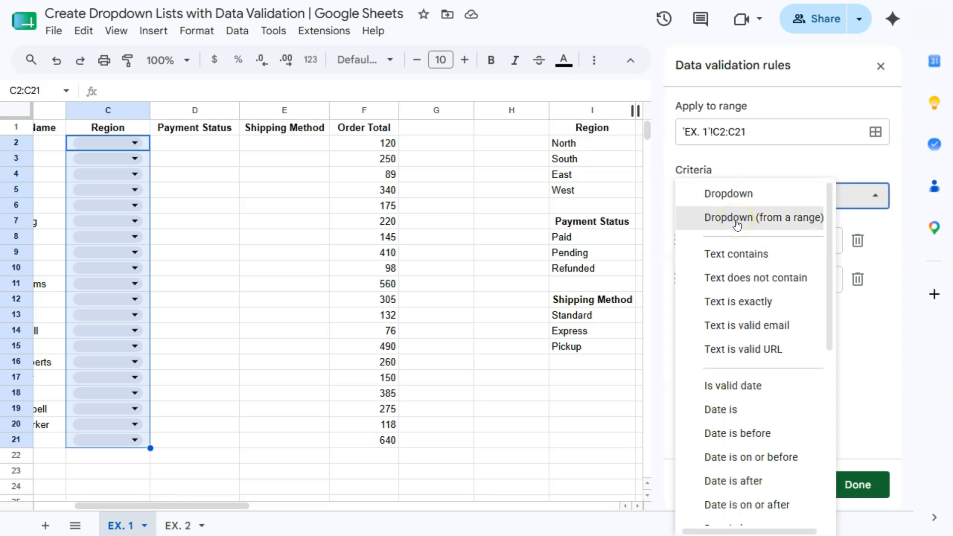
pyautogui.click(737, 198)
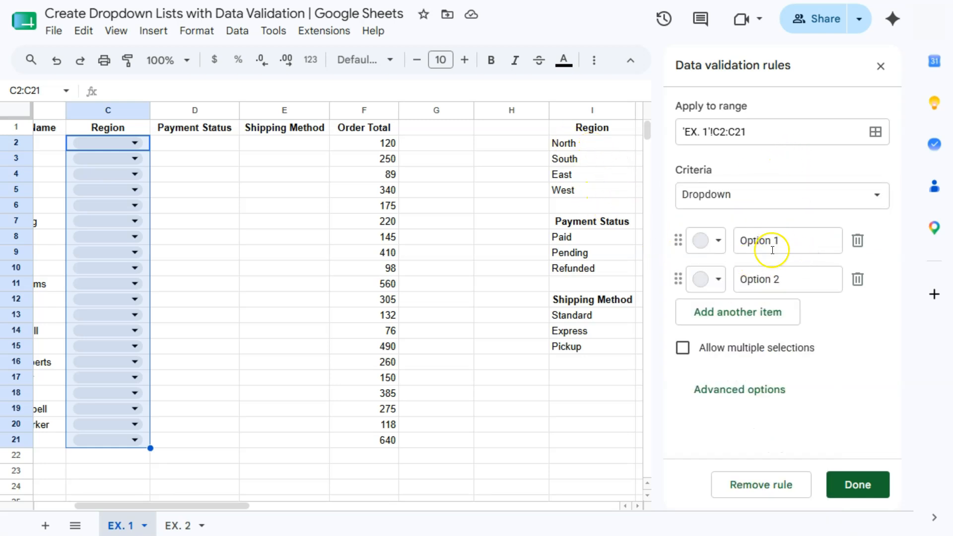
pyautogui.click(743, 201)
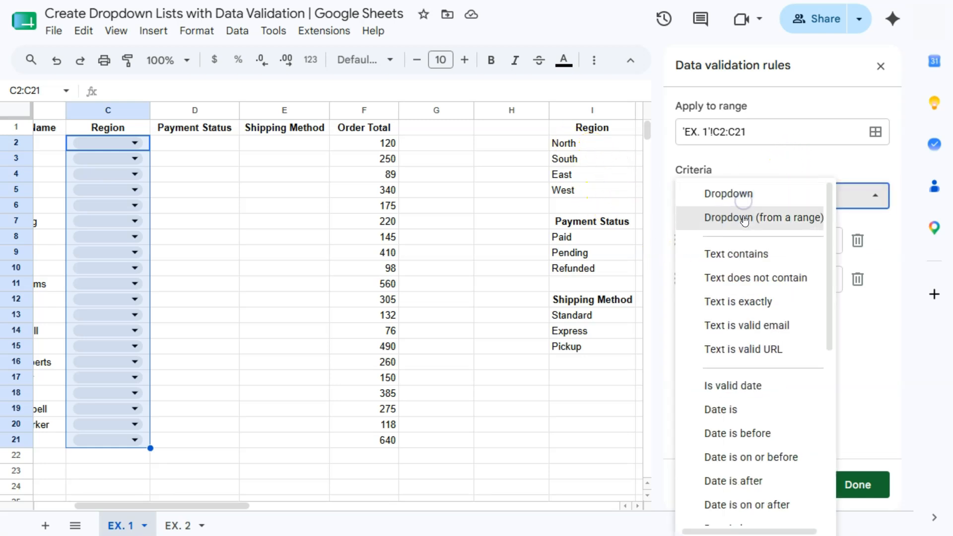
pyautogui.click(743, 222)
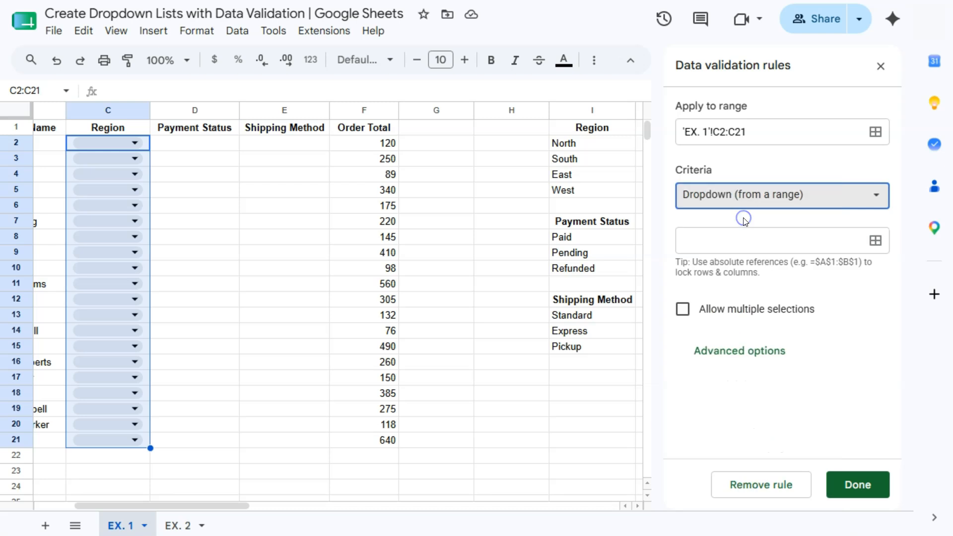
# Step: Use I2:I5 as the source range for the Region rule, save it, and check the dropdown choices in C2
pyautogui.click(875, 241)
pyautogui.moveTo(589, 143); pyautogui.dragTo(602, 187)
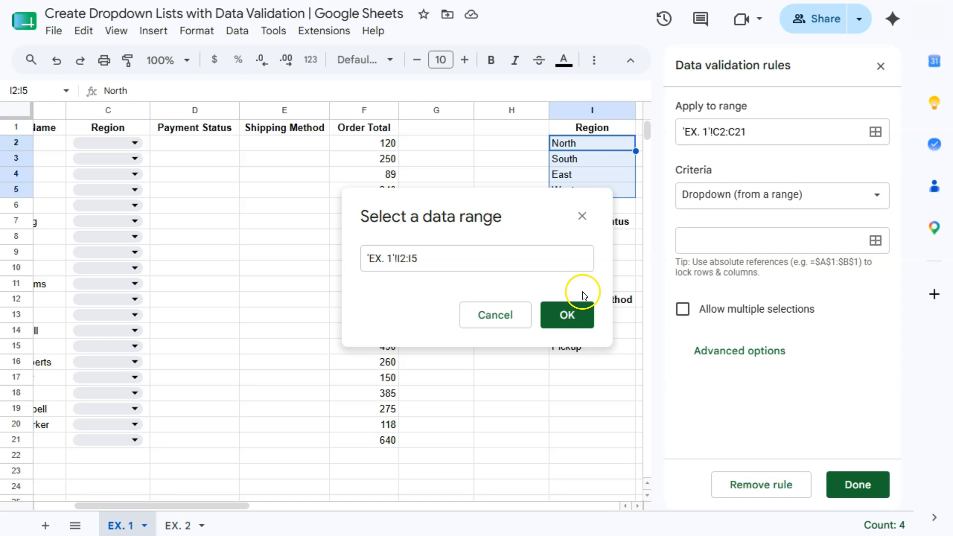
pyautogui.click(648, 144)
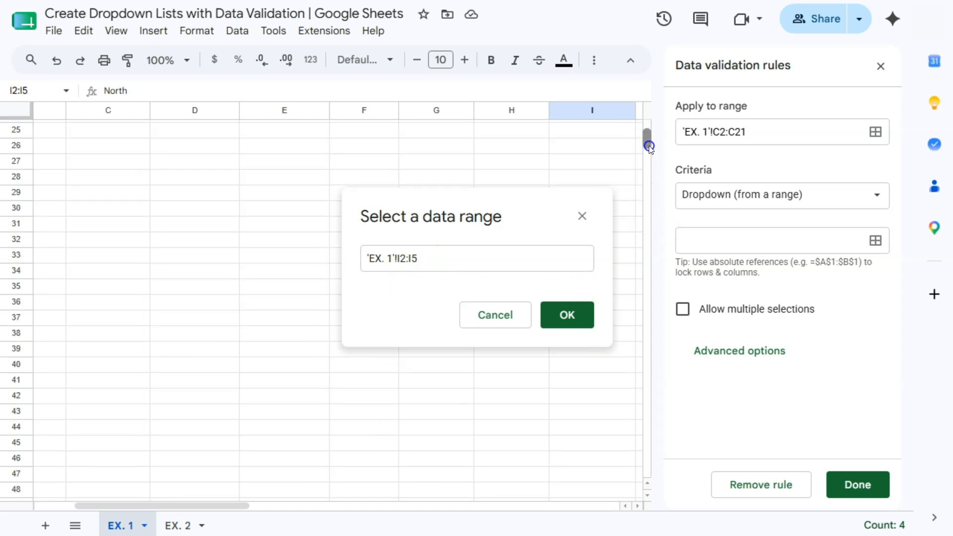
pyautogui.moveTo(648, 144); pyautogui.dragTo(647, 126)
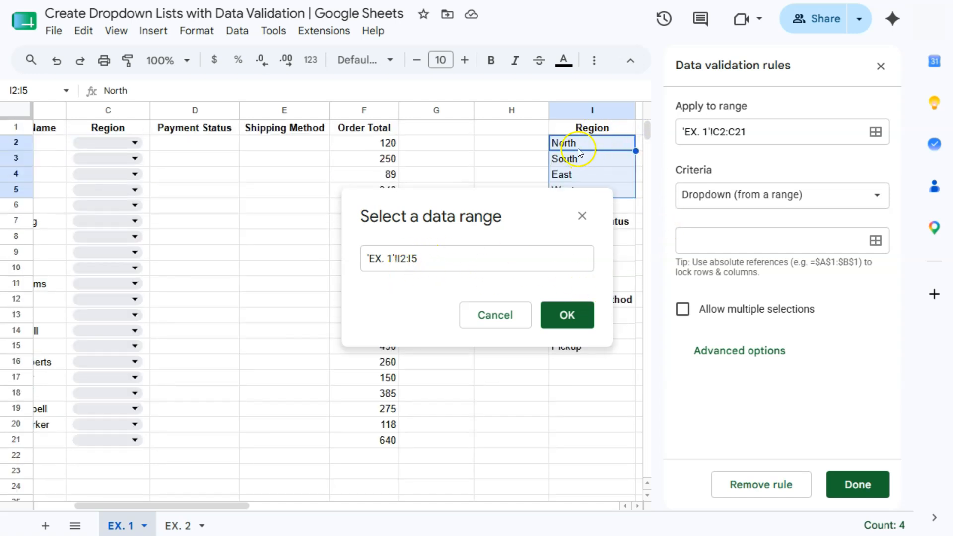
pyautogui.click(561, 314)
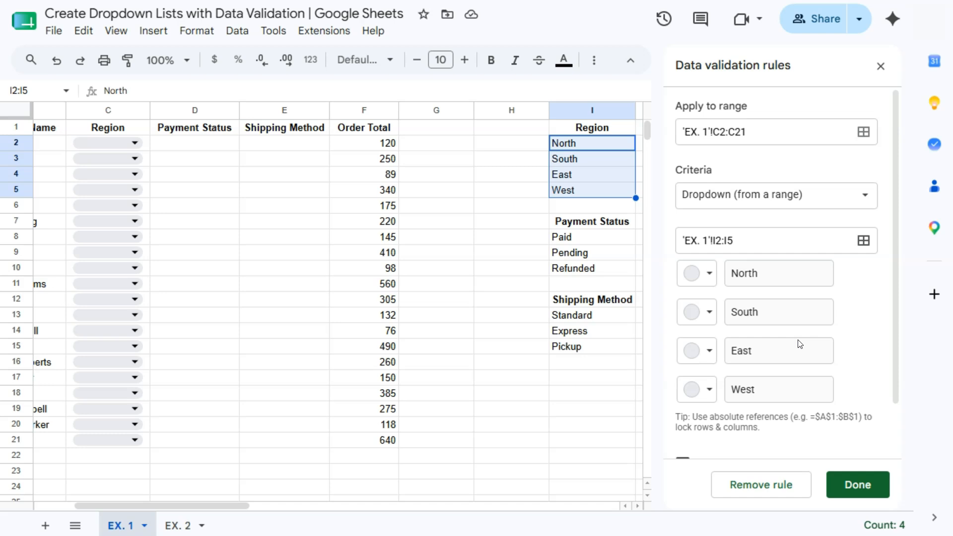
pyautogui.click(862, 486)
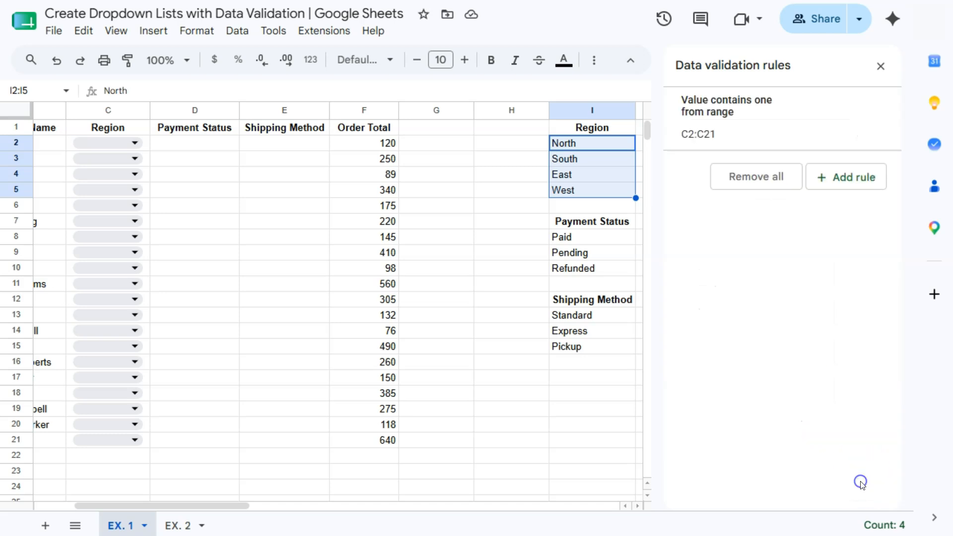
pyautogui.click(135, 144)
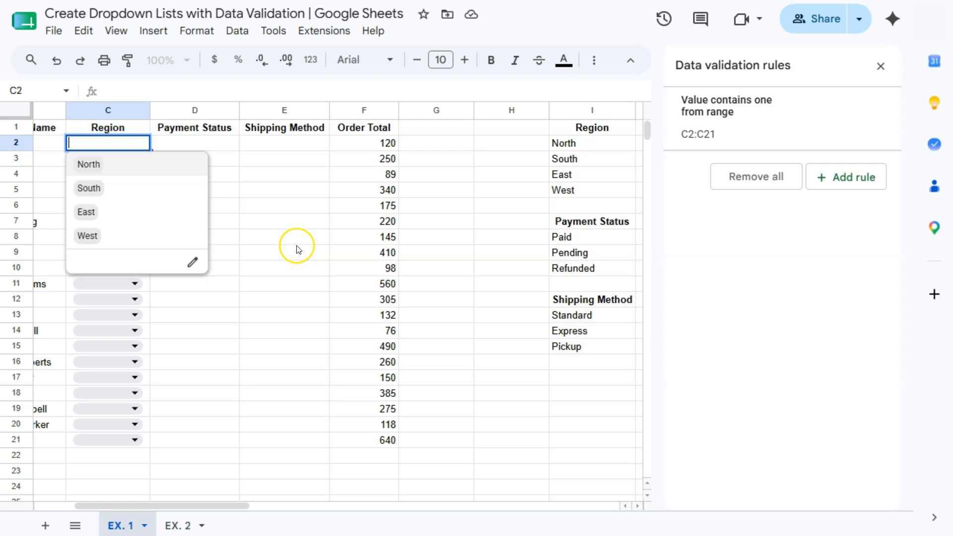
# Step: Add a data validation rule to the Payment Status cells D2:D21 with the criteria Dropdown (from a range)
pyautogui.click(207, 143)
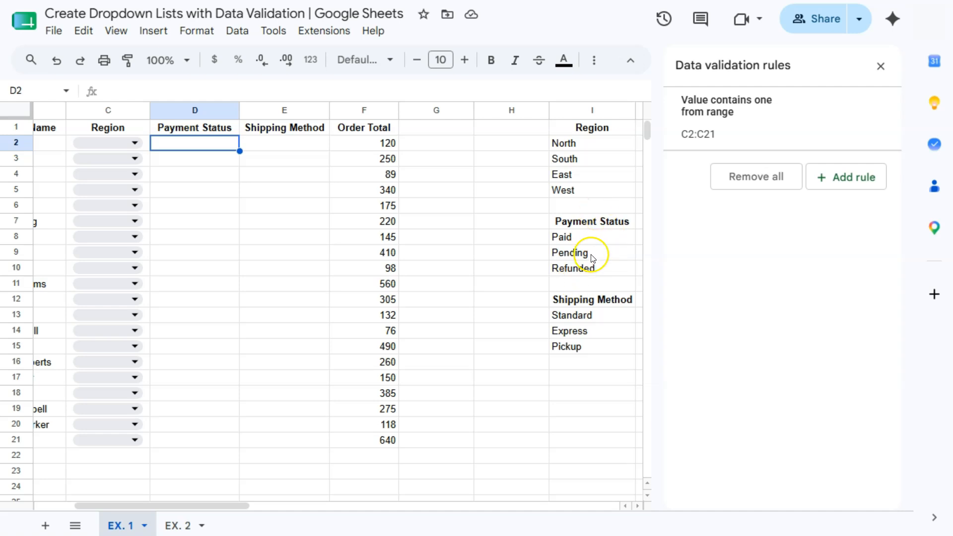
pyautogui.moveTo(204, 148); pyautogui.dragTo(207, 438)
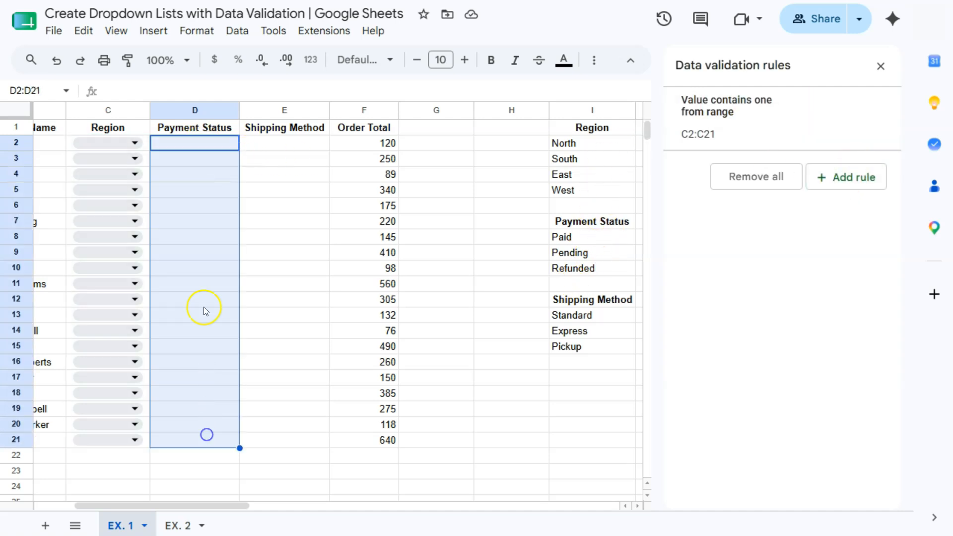
pyautogui.click(837, 176)
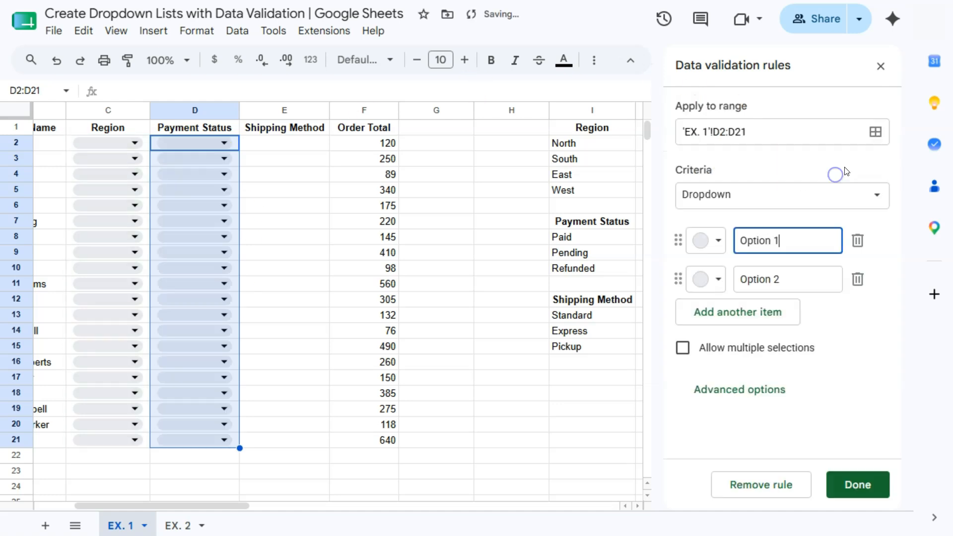
pyautogui.click(734, 195)
pyautogui.click(725, 230)
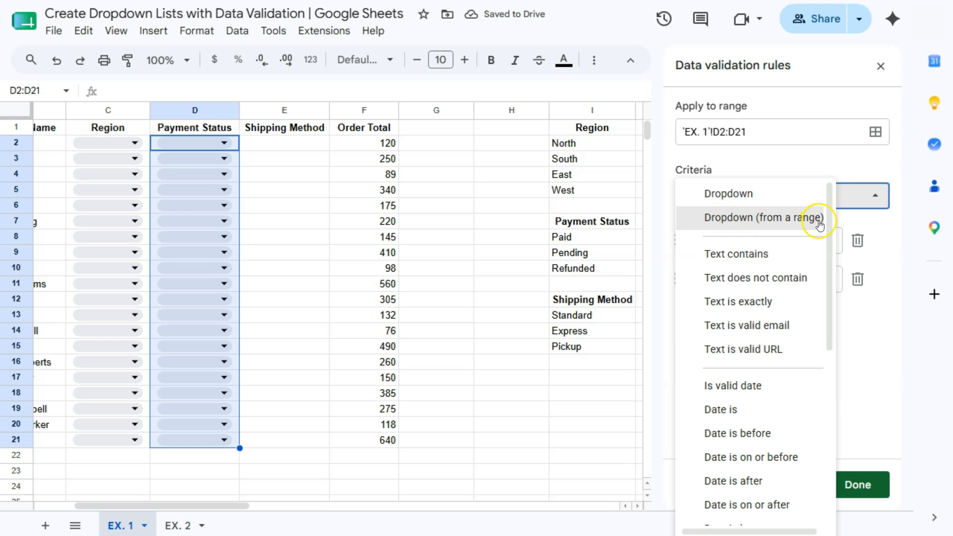
pyautogui.click(782, 224)
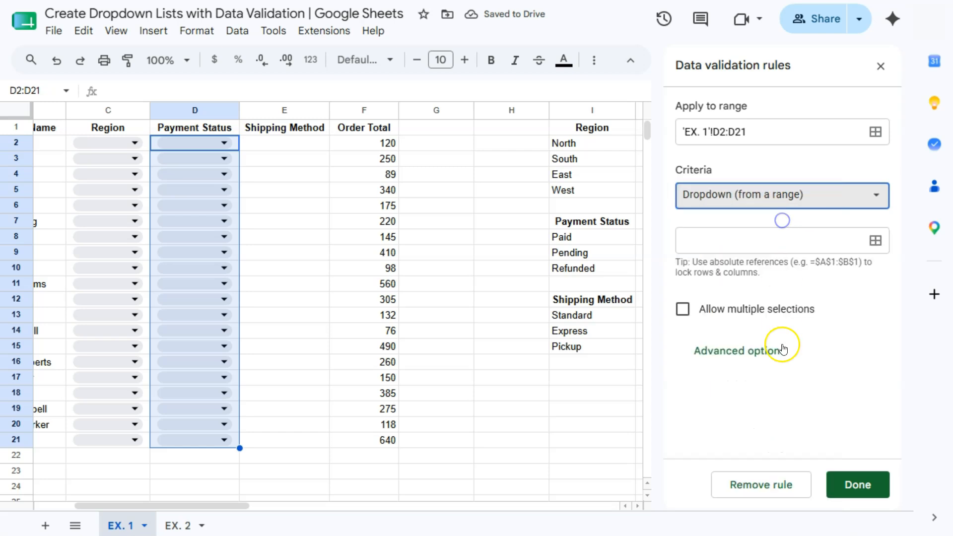
# Step: Use I8:I10 as the source range for the Payment Status rule, save it, and check the dropdown choices in D2
pyautogui.click(876, 240)
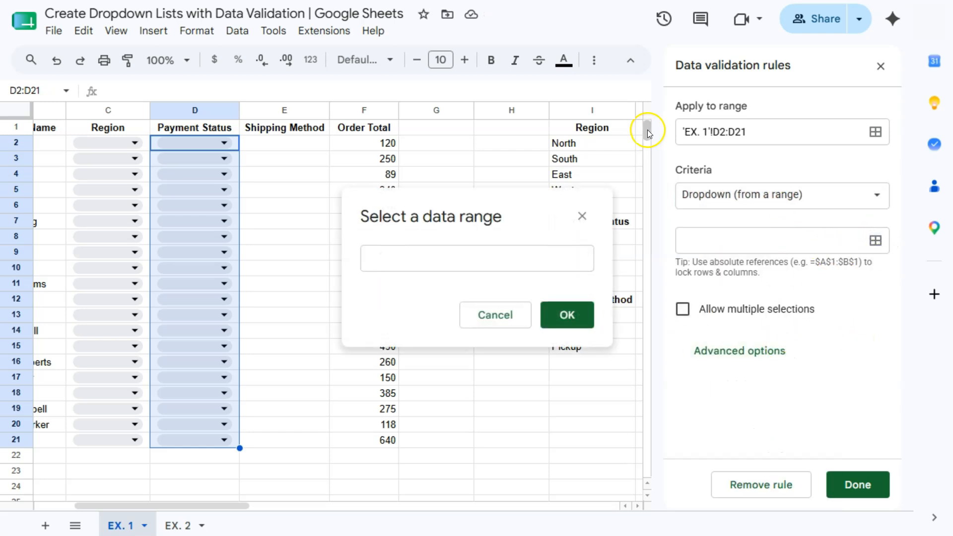
pyautogui.moveTo(648, 130); pyautogui.dragTo(651, 132)
pyautogui.moveTo(570, 135); pyautogui.dragTo(586, 167)
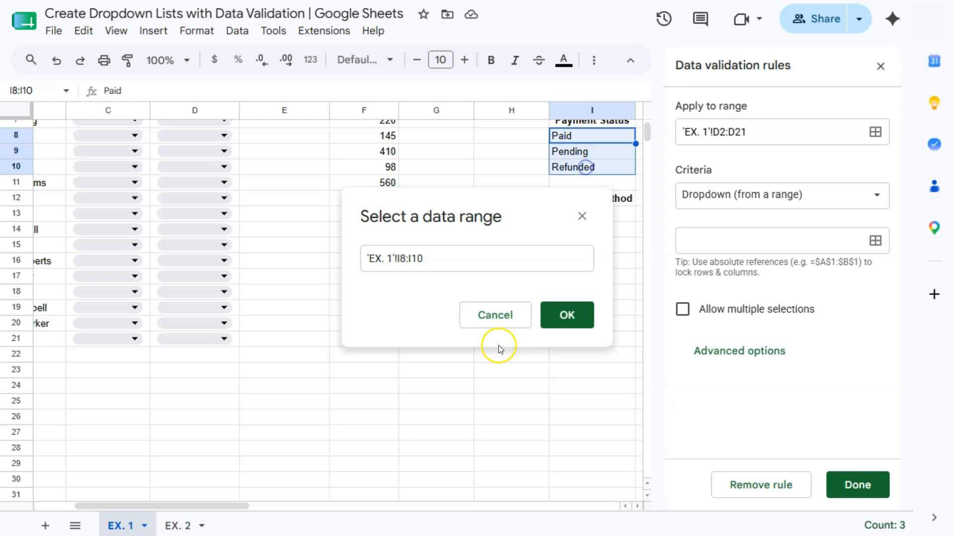
pyautogui.click(569, 314)
pyautogui.scroll(2, 351, 365)
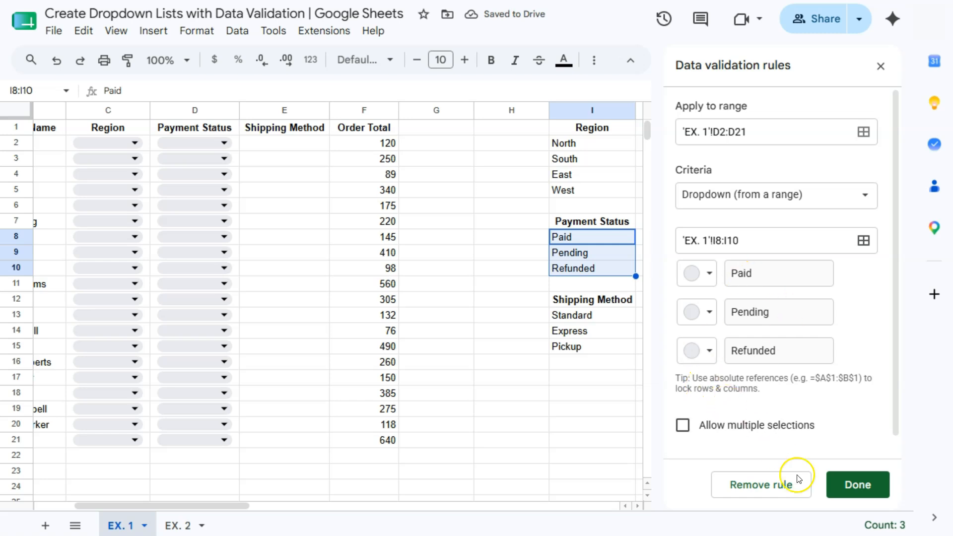
pyautogui.click(862, 488)
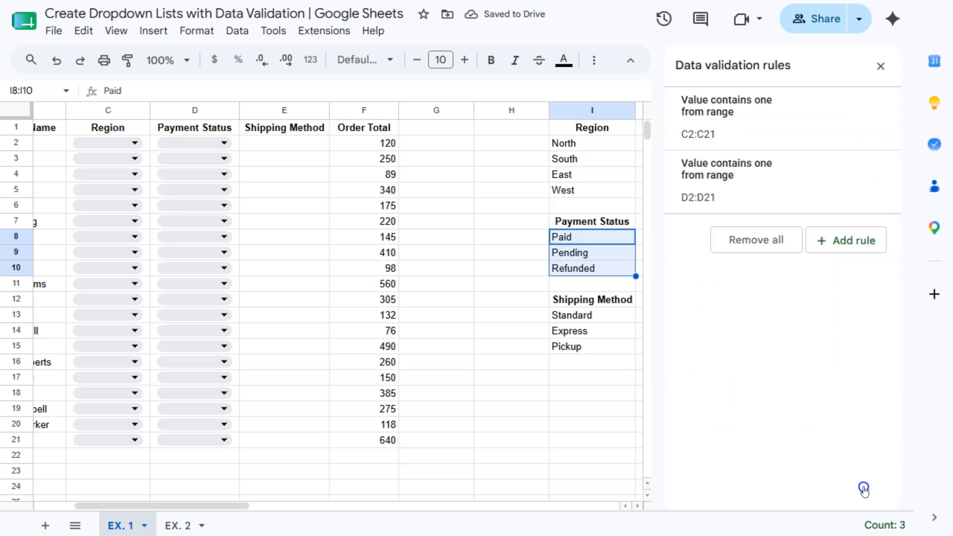
pyautogui.click(221, 144)
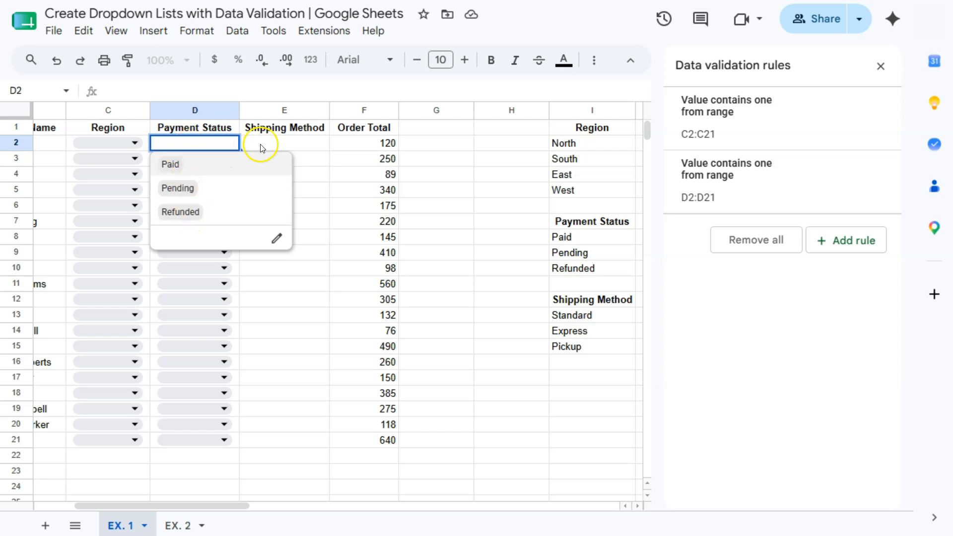
# Step: Add a data validation rule to the Shipping Method cells E2:E21 with the criteria Dropdown (from a range)
pyautogui.click(309, 146)
pyautogui.moveTo(309, 148); pyautogui.dragTo(324, 437)
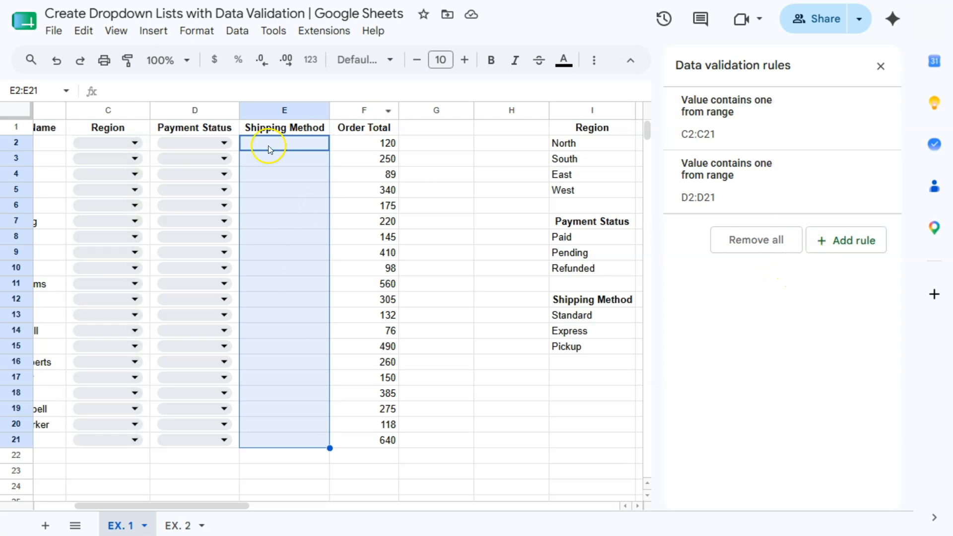
pyautogui.click(836, 240)
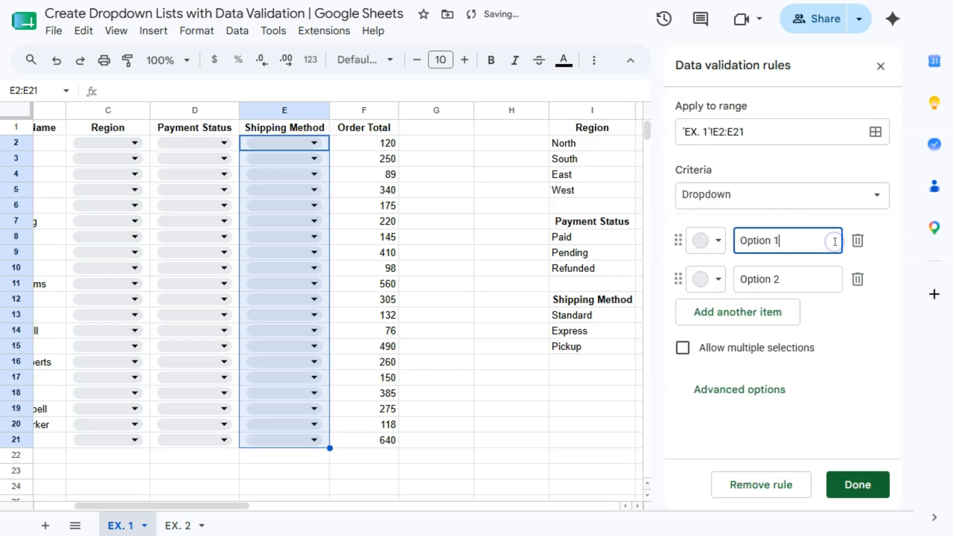
pyautogui.click(742, 199)
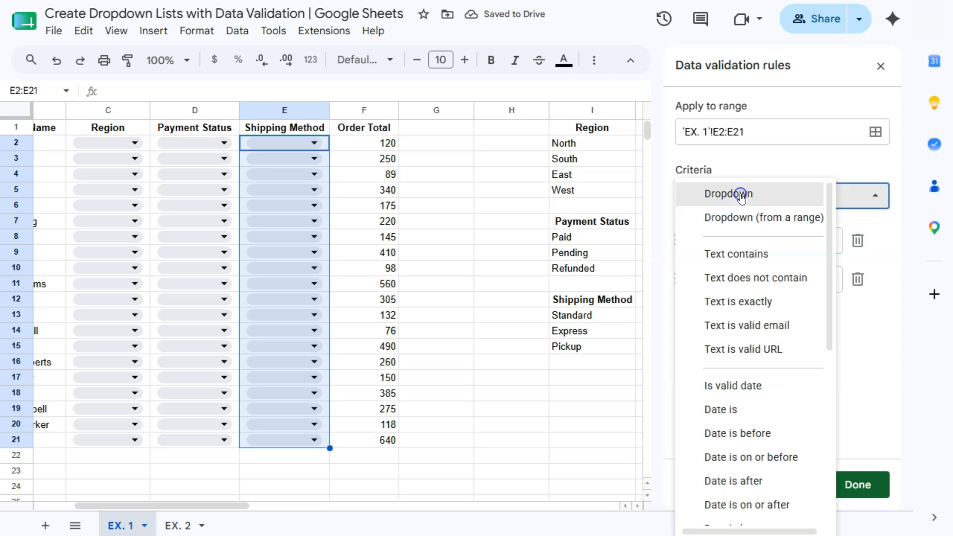
pyautogui.click(744, 214)
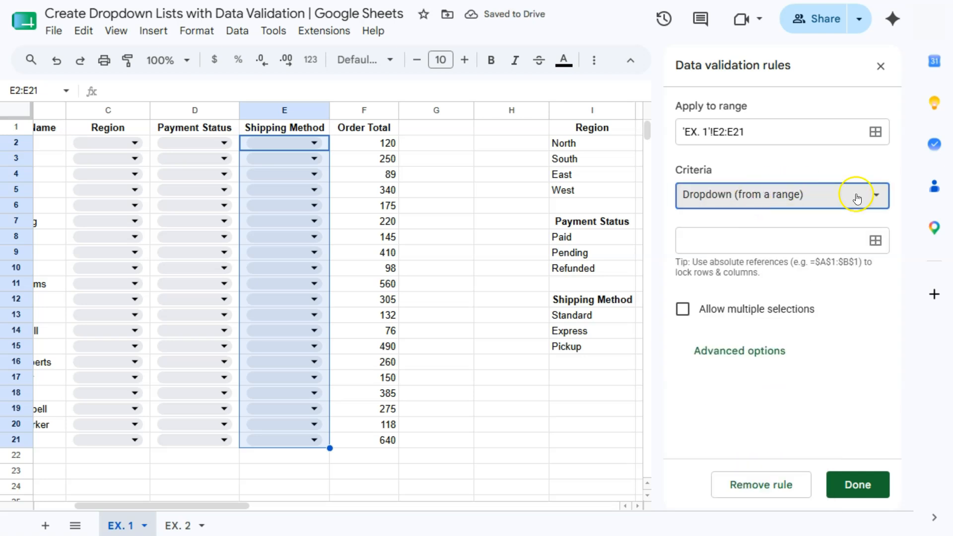
# Step: Use I13:I15 as the source range for the Shipping Method rule, save it, and check the dropdown choices in E2
pyautogui.click(875, 240)
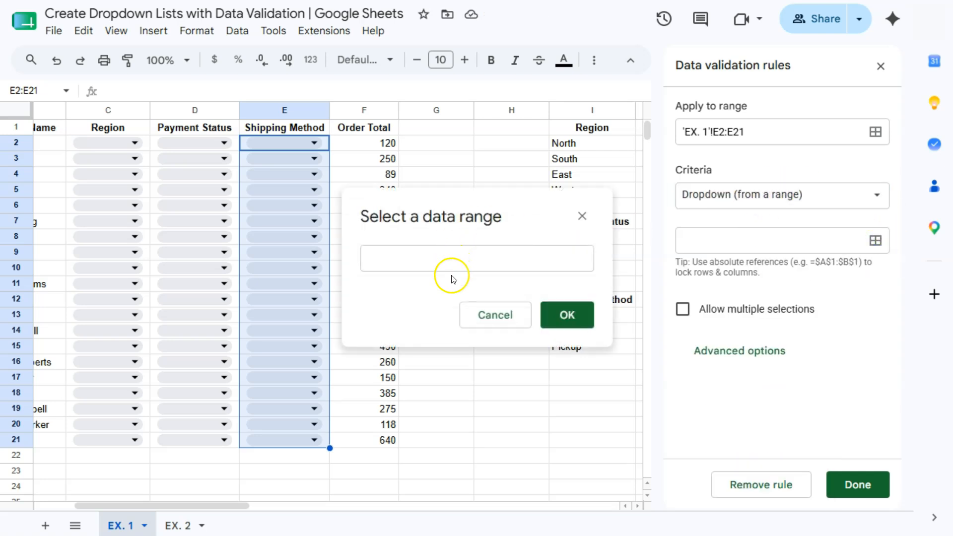
pyautogui.moveTo(627, 316); pyautogui.dragTo(624, 351)
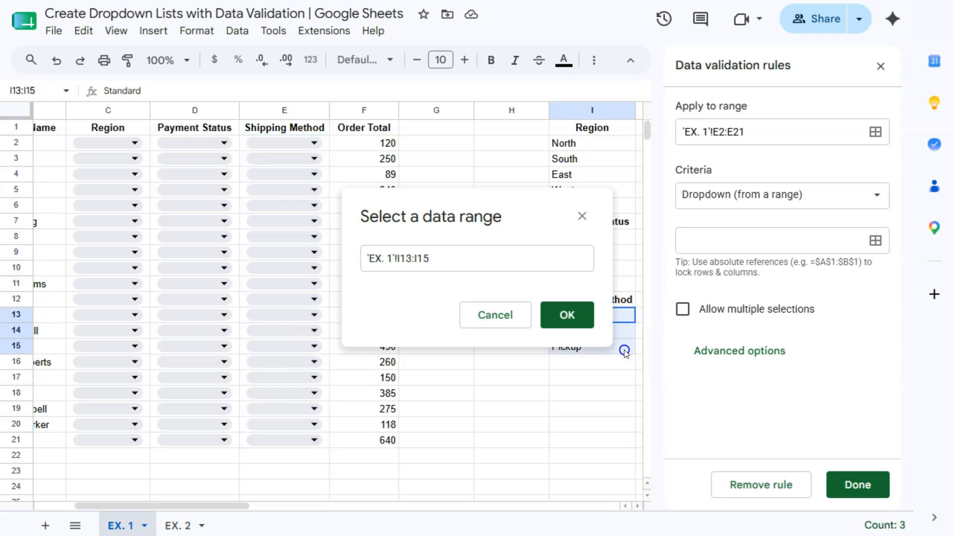
pyautogui.moveTo(221, 506); pyautogui.dragTo(330, 507)
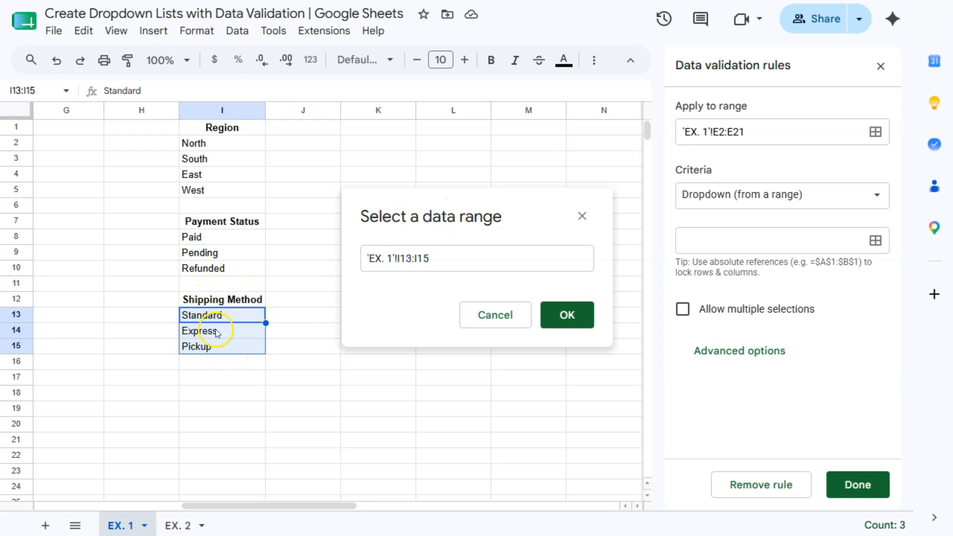
pyautogui.click(564, 317)
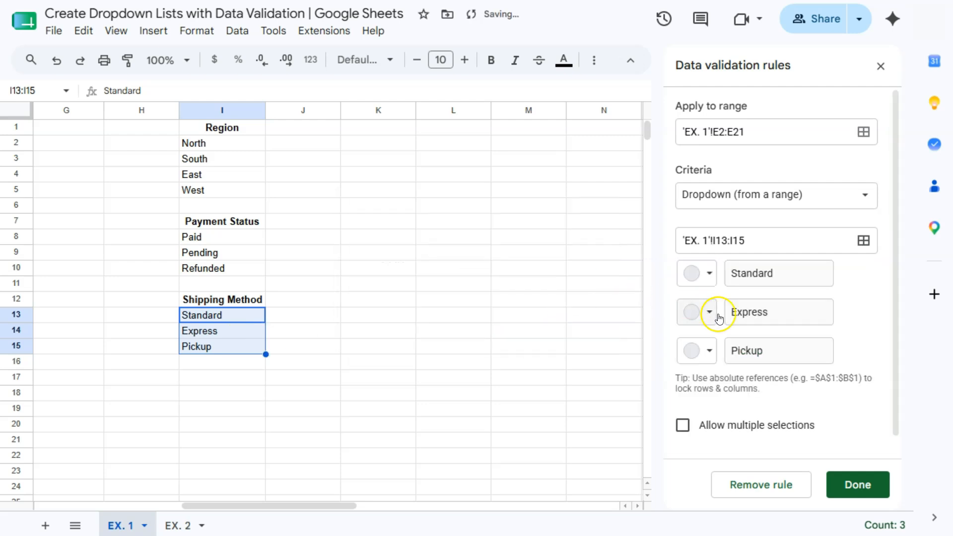
pyautogui.click(844, 479)
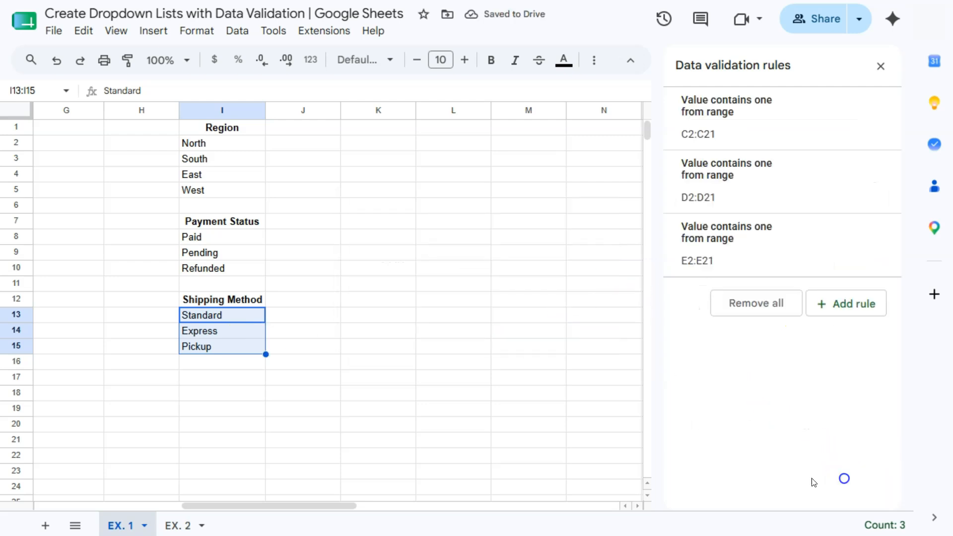
pyautogui.moveTo(333, 511); pyautogui.dragTo(228, 503)
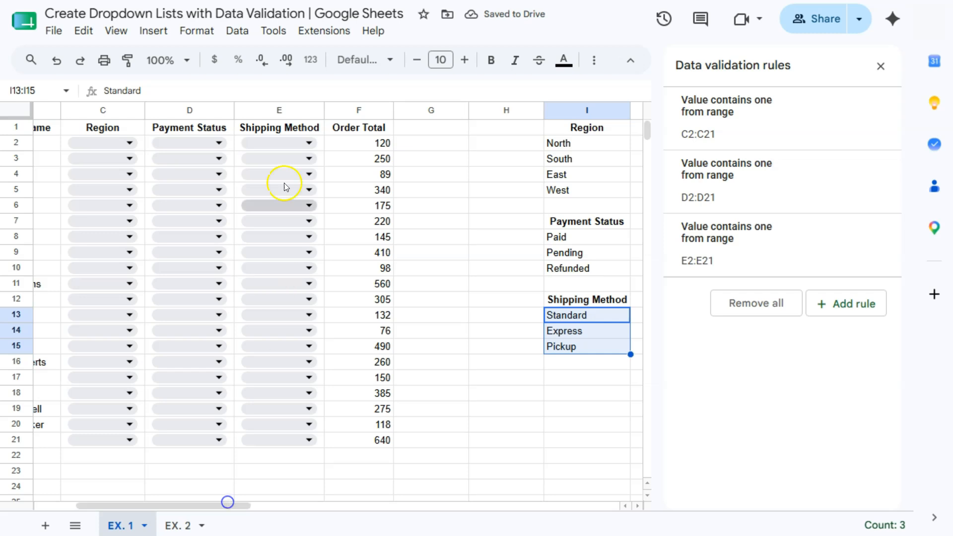
pyautogui.click(288, 146)
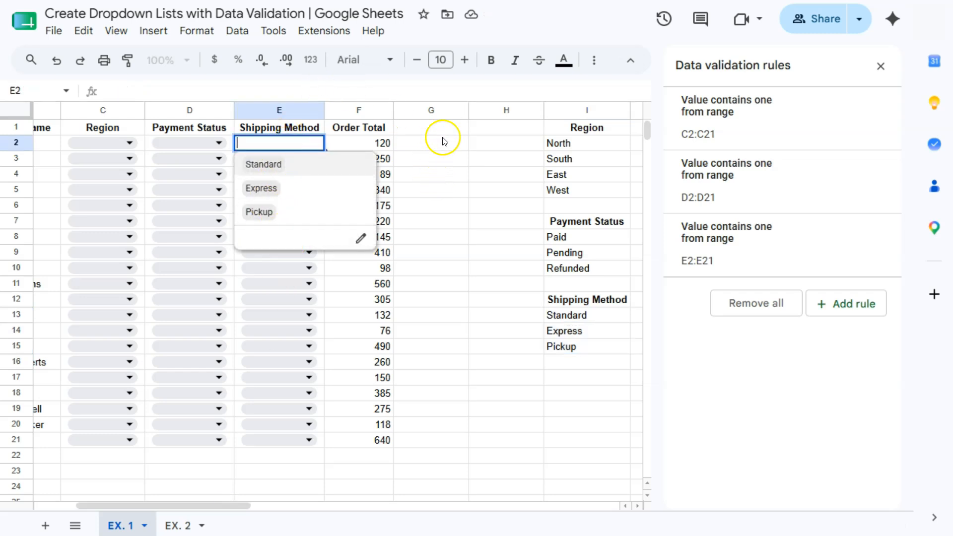
# Step: Color the Shipping Method options light red for Standard, light yellow for Express and dark teal for Pickup, applying the change to all matching dropdowns
pyautogui.click(360, 237)
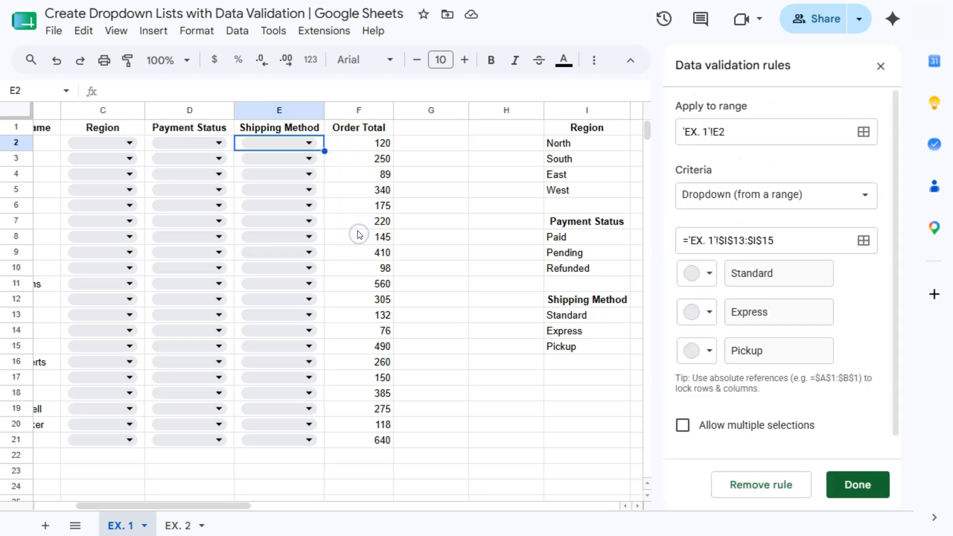
pyautogui.click(311, 144)
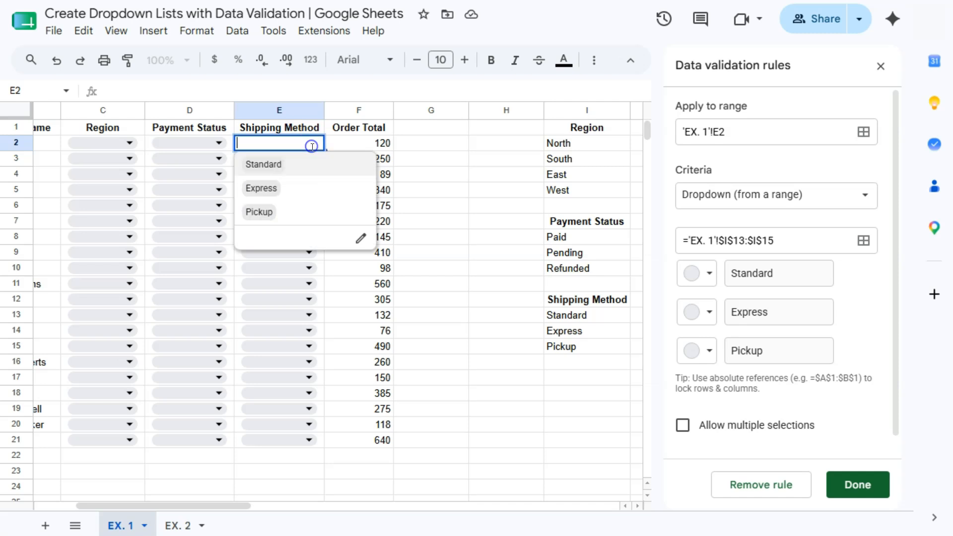
pyautogui.click(361, 237)
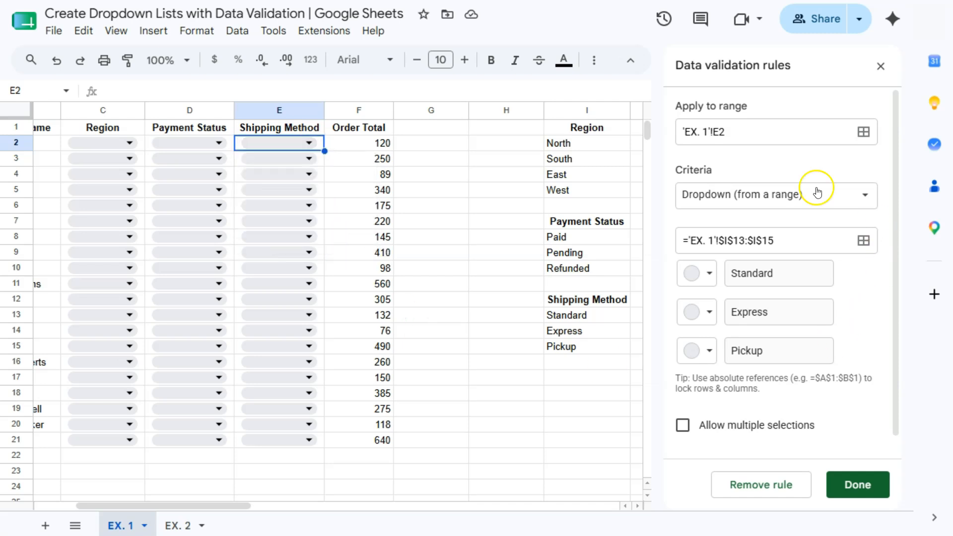
pyautogui.click(709, 274)
pyautogui.click(725, 326)
pyautogui.click(708, 314)
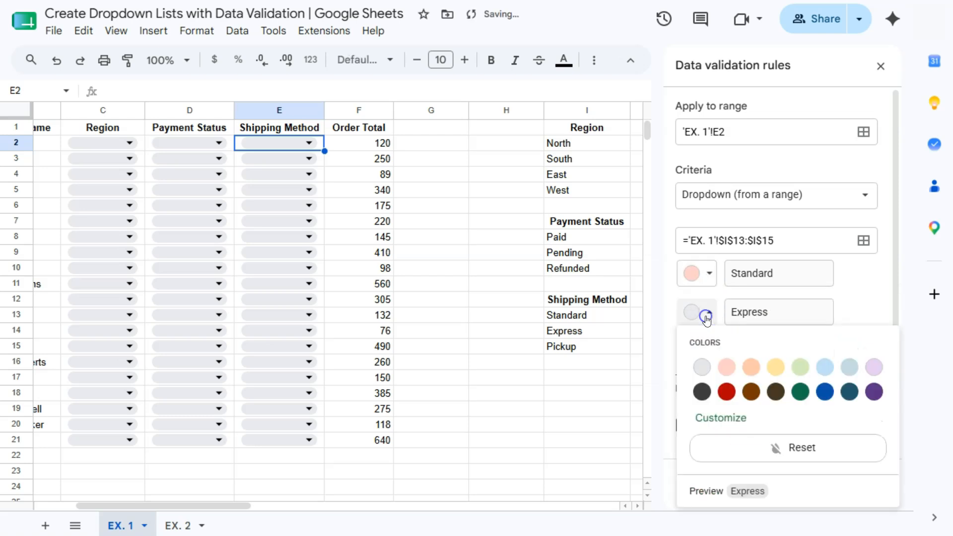
pyautogui.click(775, 367)
pyautogui.click(709, 350)
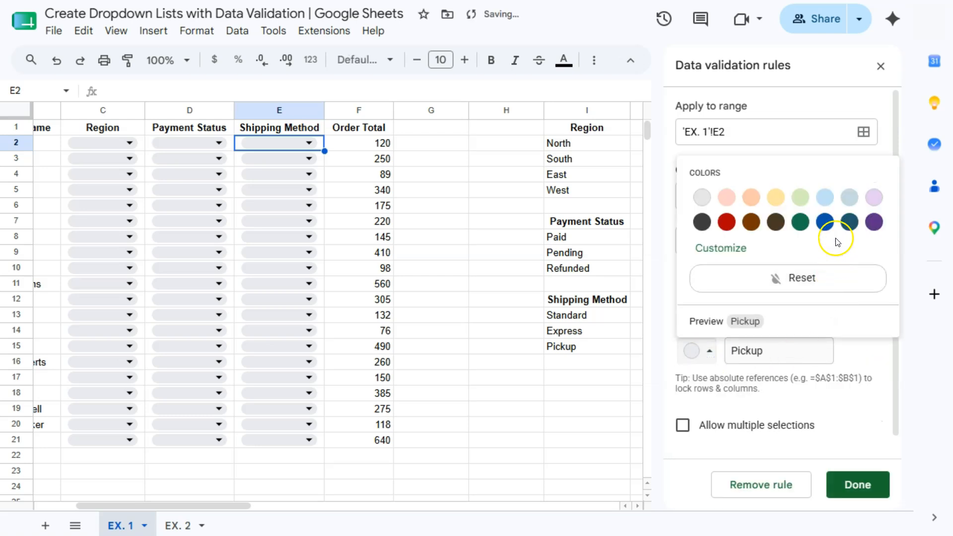
pyautogui.click(848, 222)
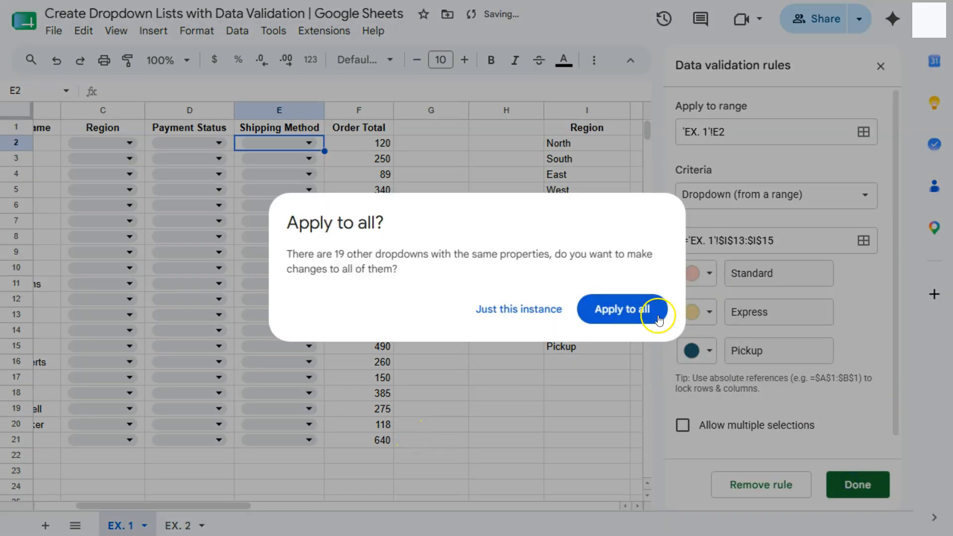
pyautogui.click(603, 309)
# Step: Choose Standard in E2, Pickup in E3 and Express in E4 from the Shipping Method dropdowns
pyautogui.click(309, 143)
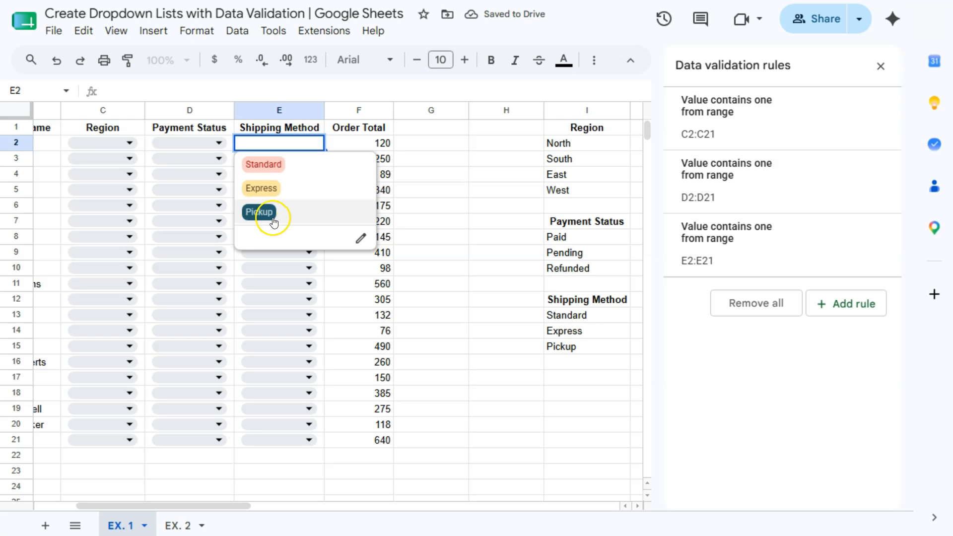
pyautogui.click(256, 163)
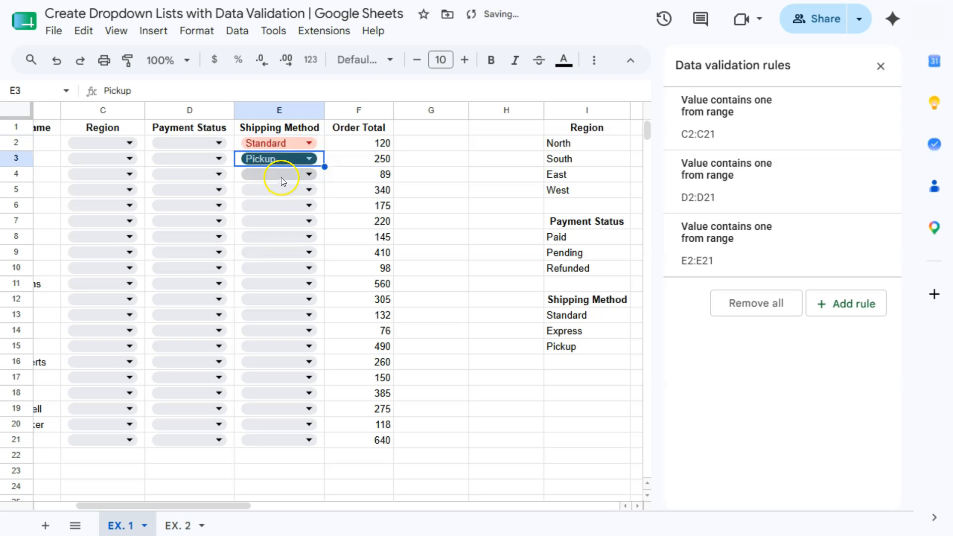
pyautogui.click(281, 177)
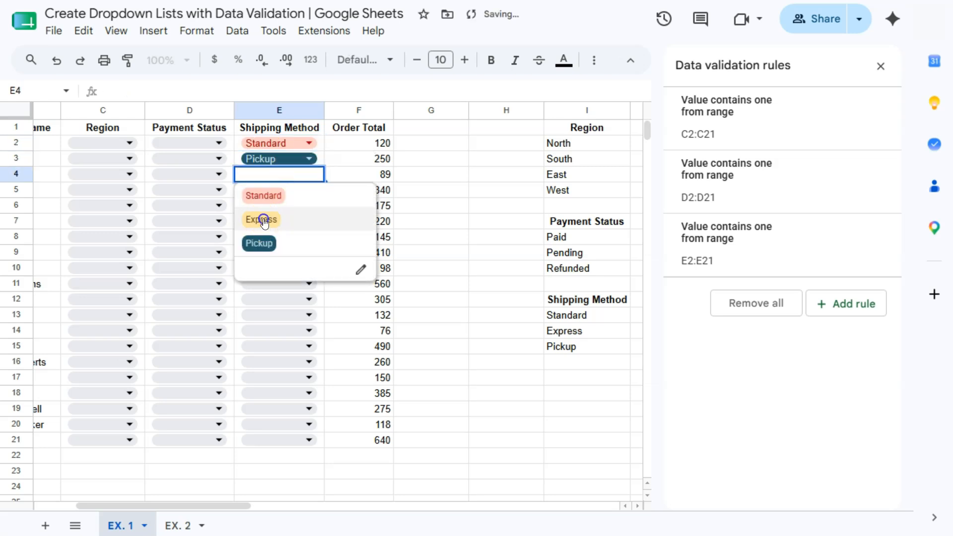
pyautogui.click(267, 226)
pyautogui.click(442, 313)
pyautogui.hscroll(-3, 319, 505)
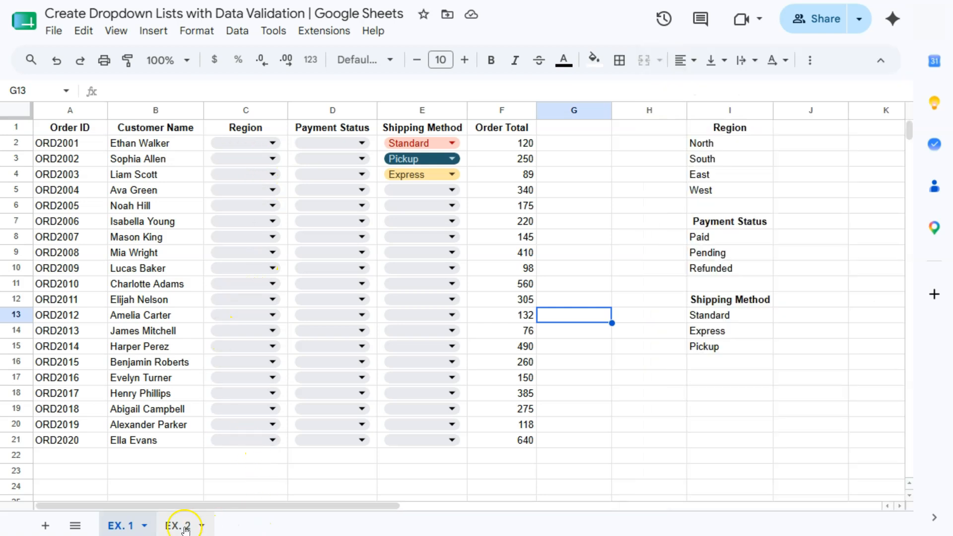
# Step: On sheet EX. 2, add and save a Dropdown validation rule for the Region cells C2:C21 with the items East, North, South and West
pyautogui.click(185, 528)
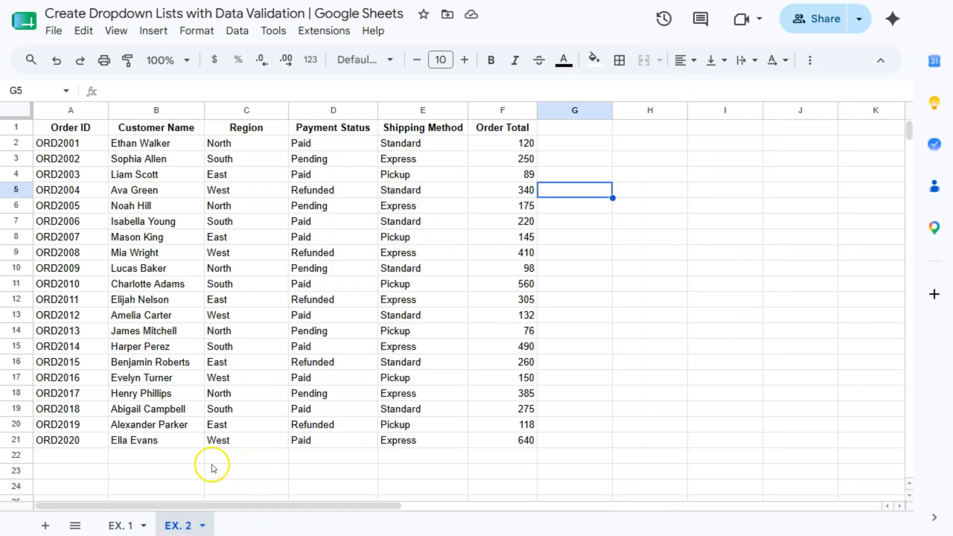
pyautogui.click(244, 145)
pyautogui.moveTo(244, 145); pyautogui.dragTo(395, 438)
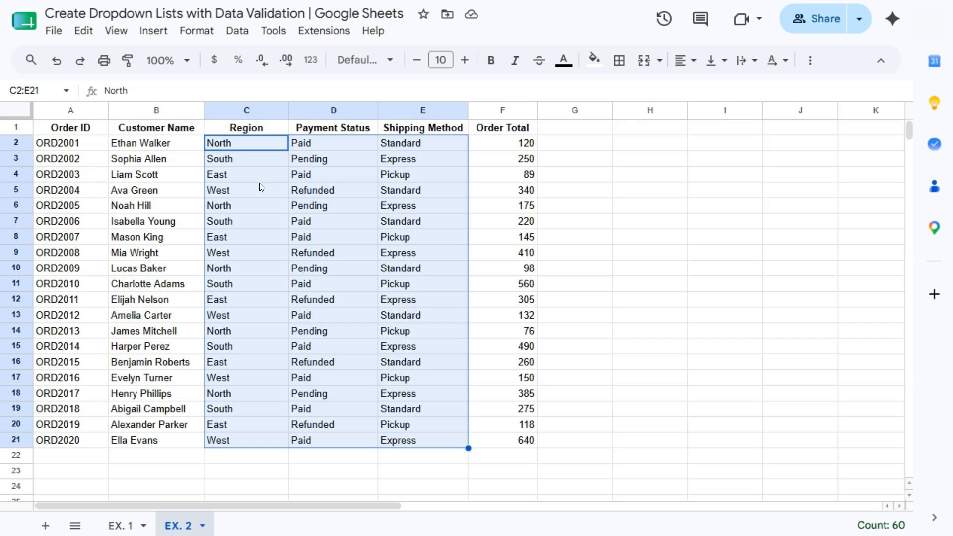
pyautogui.click(255, 141)
pyautogui.moveTo(262, 143); pyautogui.dragTo(255, 440)
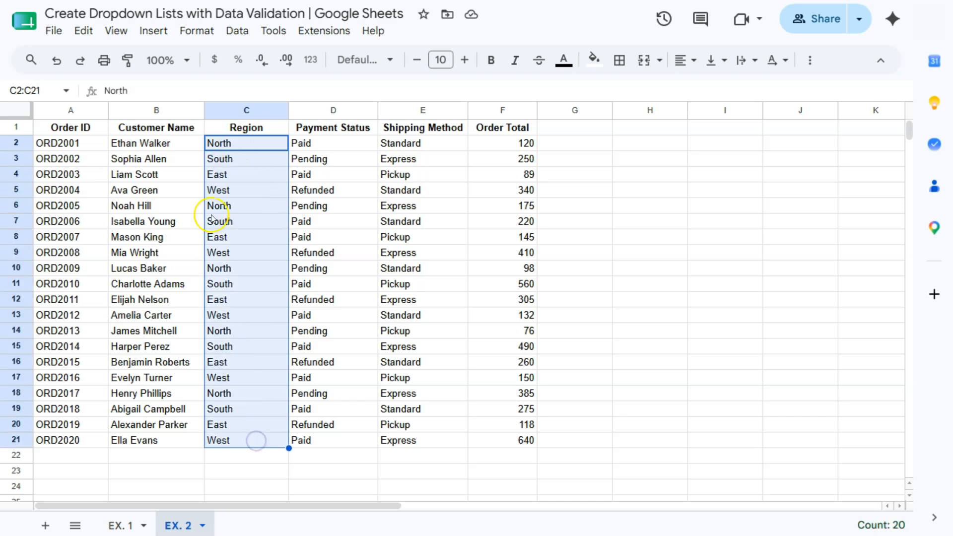
pyautogui.click(242, 35)
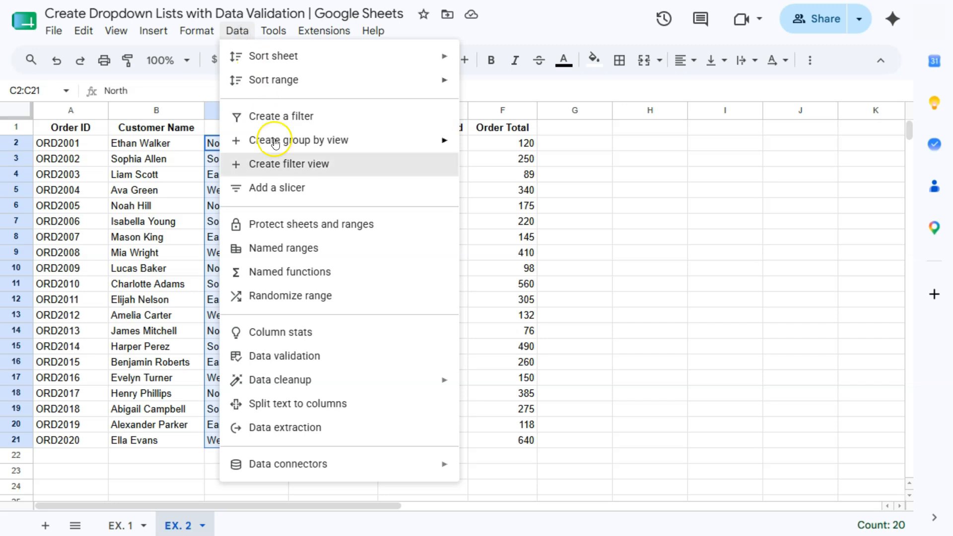
pyautogui.click(310, 356)
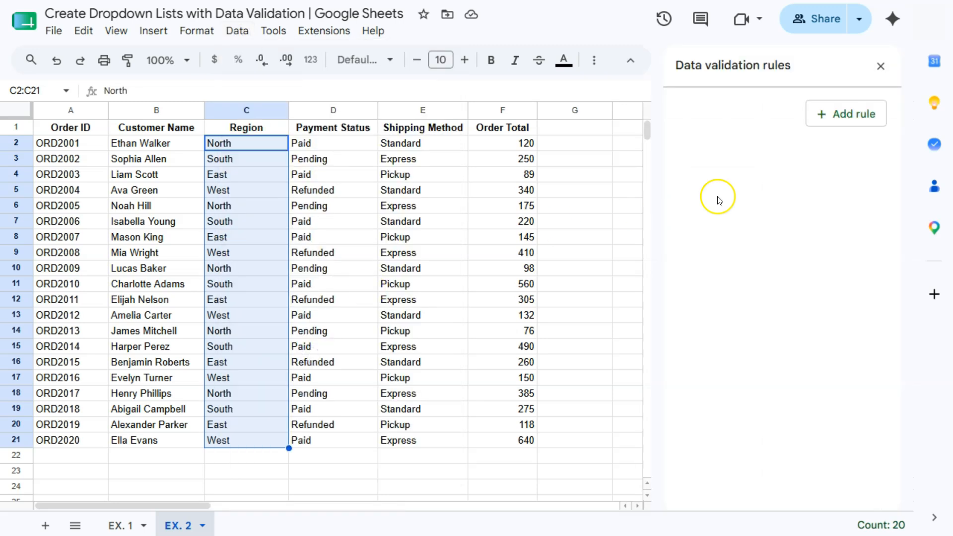
pyautogui.click(826, 117)
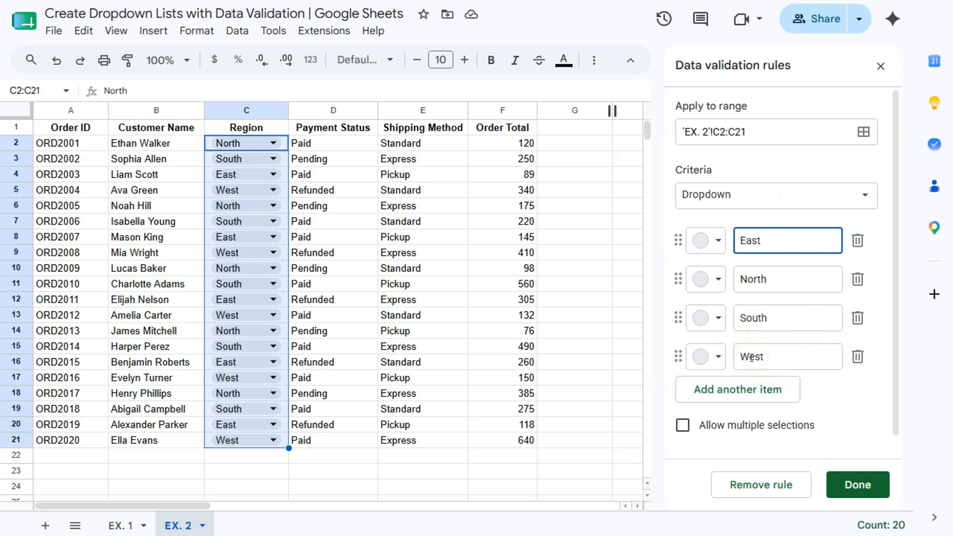
pyautogui.click(857, 483)
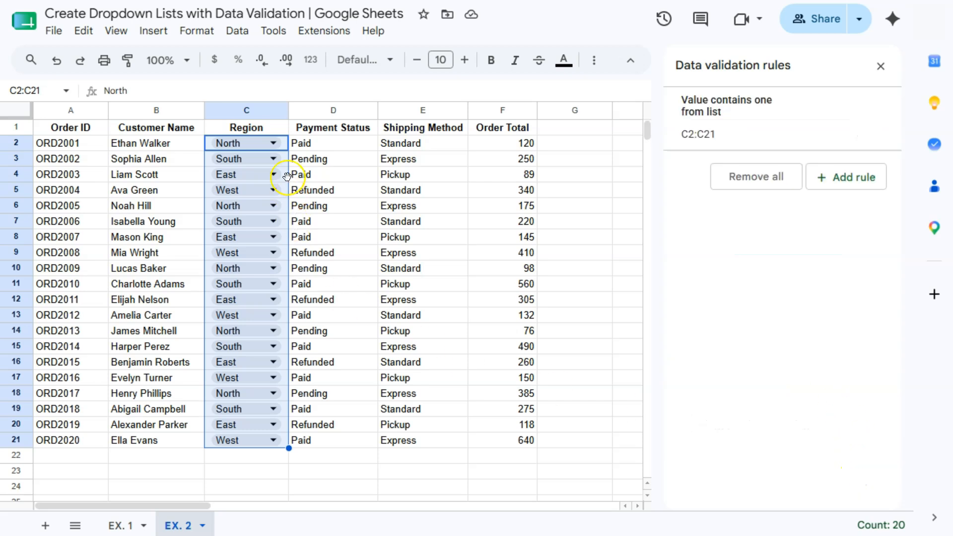
# Step: Check the Region dropdown choices in C2 without changing the cell's value
pyautogui.click(265, 142)
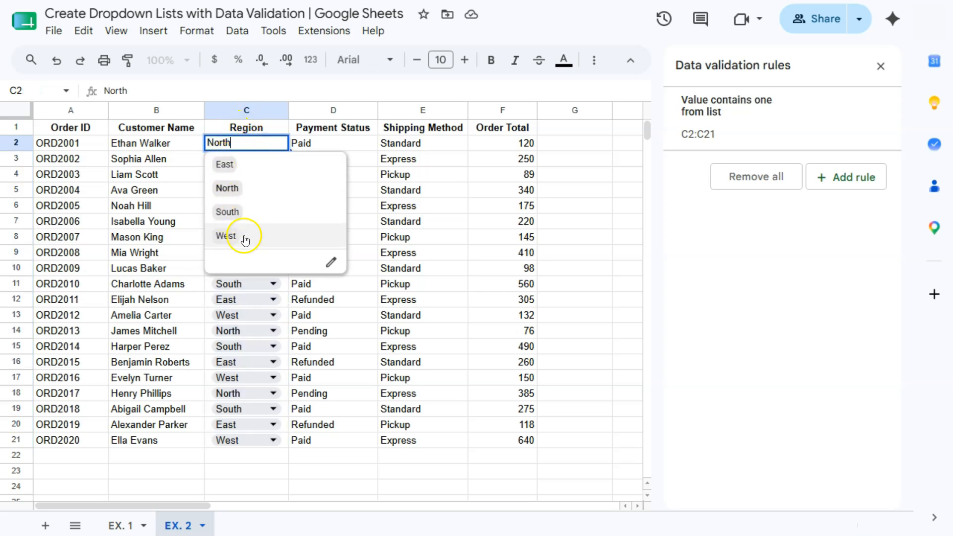
pyautogui.click(272, 141)
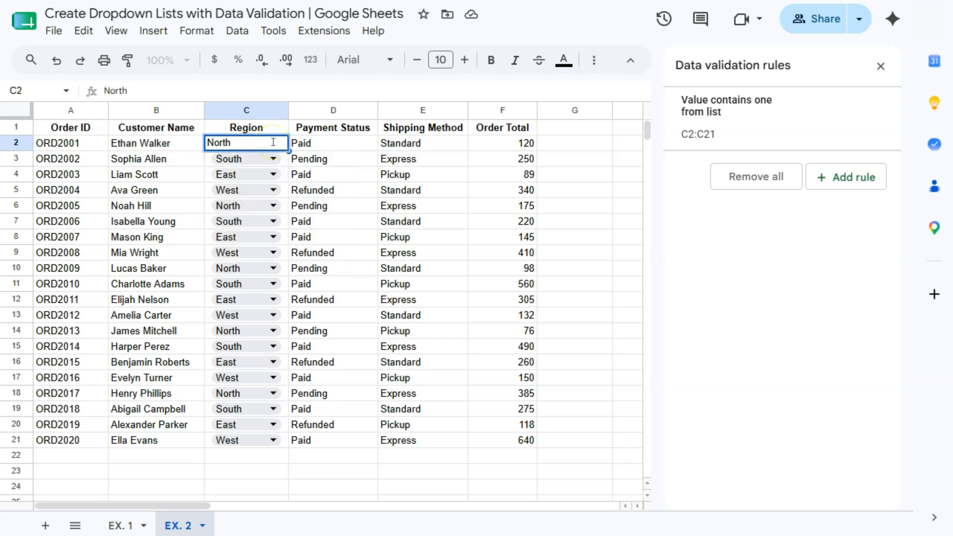
pyautogui.click(575, 149)
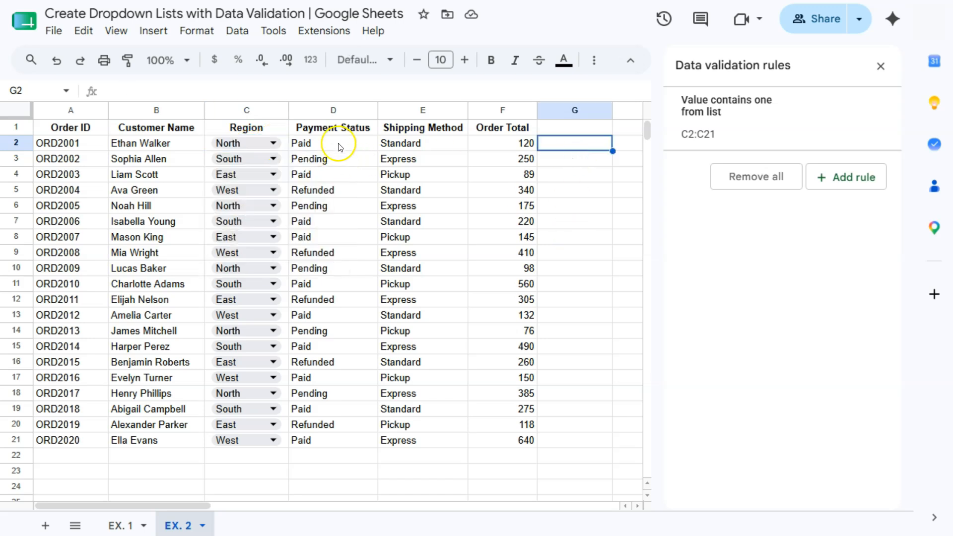
# Step: Save a Dropdown rule for the Payment Status cells D2:D21 with the items Paid, Pending and Refunded, and select the Shipping Method cells E2:E21
pyautogui.moveTo(340, 146); pyautogui.dragTo(335, 435)
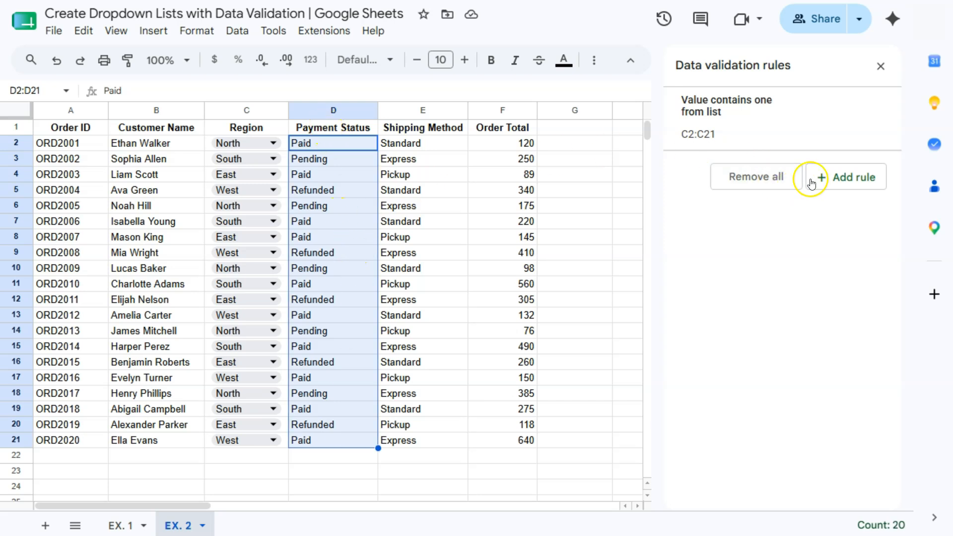
pyautogui.click(827, 179)
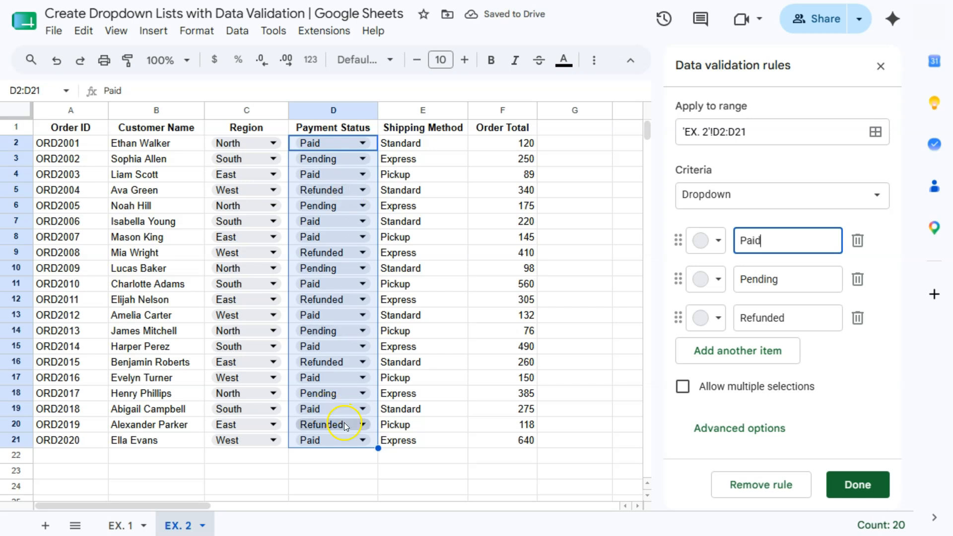
pyautogui.click(411, 144)
pyautogui.moveTo(411, 144); pyautogui.dragTo(421, 440)
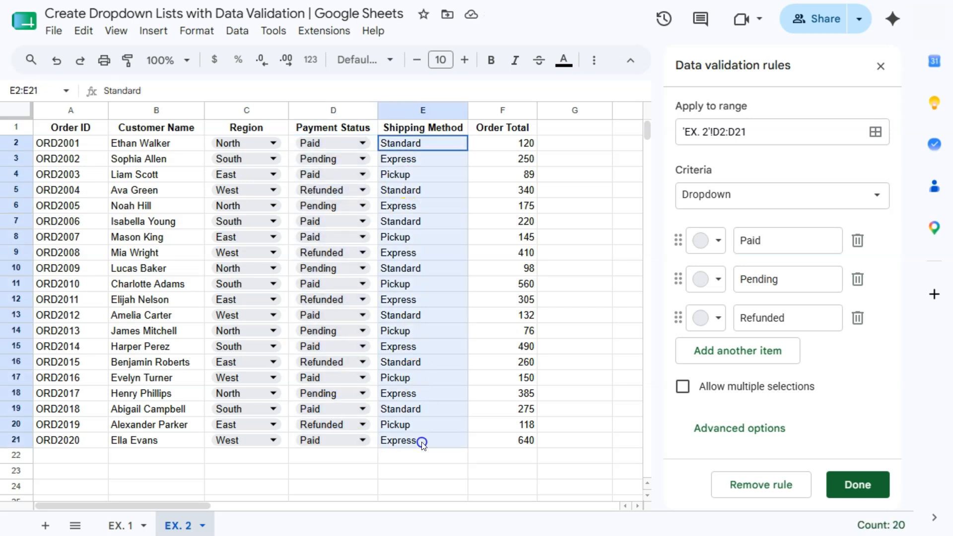
pyautogui.click(851, 485)
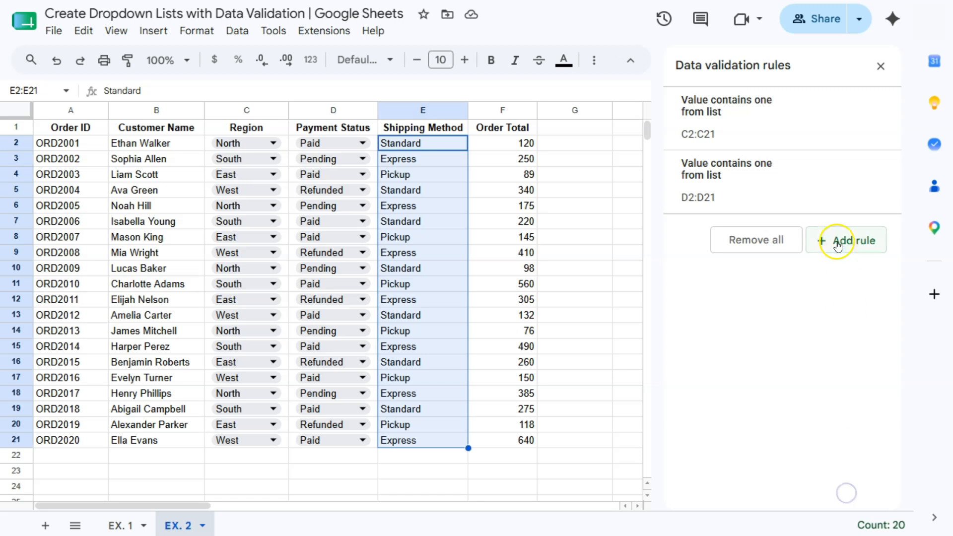
# Step: Add a Dropdown rule to E2:E21, coloring Express dark gray, Pickup light yellow and Standard light red, and close the finished validation rules
pyautogui.click(837, 240)
pyautogui.click(853, 491)
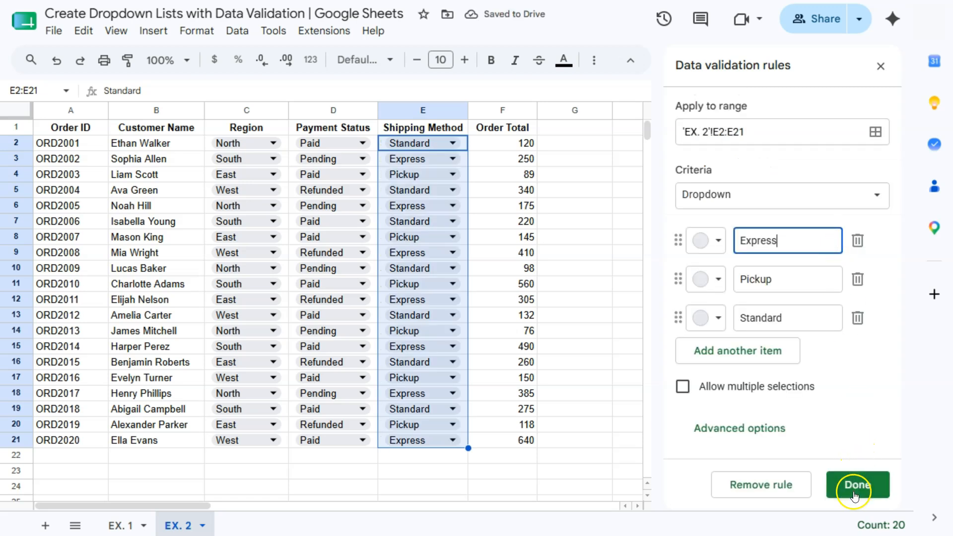
pyautogui.click(716, 242)
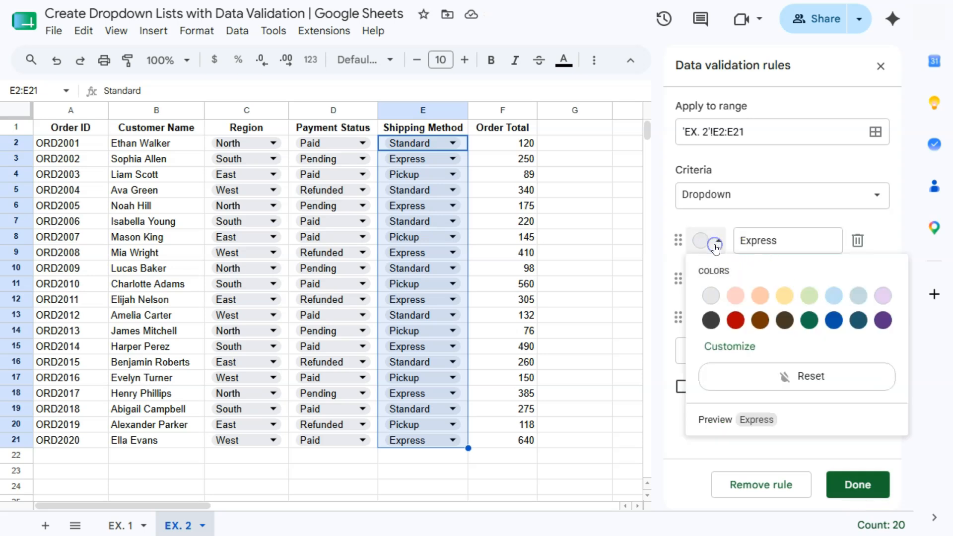
pyautogui.click(710, 320)
pyautogui.click(710, 279)
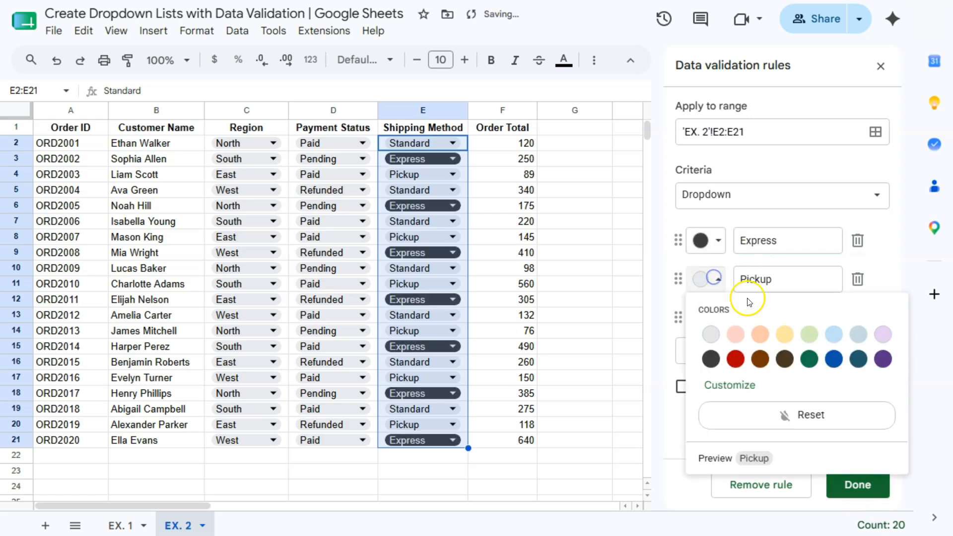
pyautogui.click(781, 337)
pyautogui.click(714, 319)
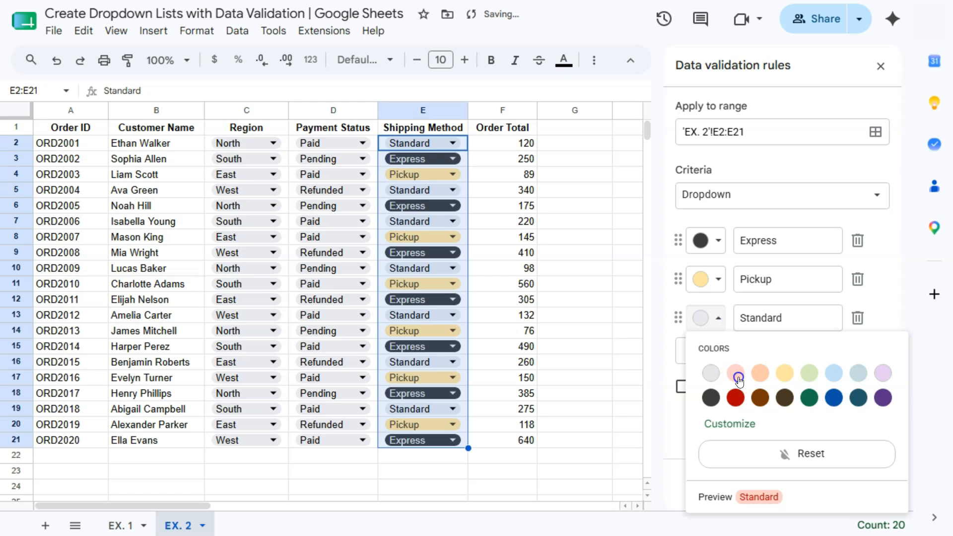
pyautogui.click(735, 372)
pyautogui.click(837, 491)
pyautogui.click(870, 72)
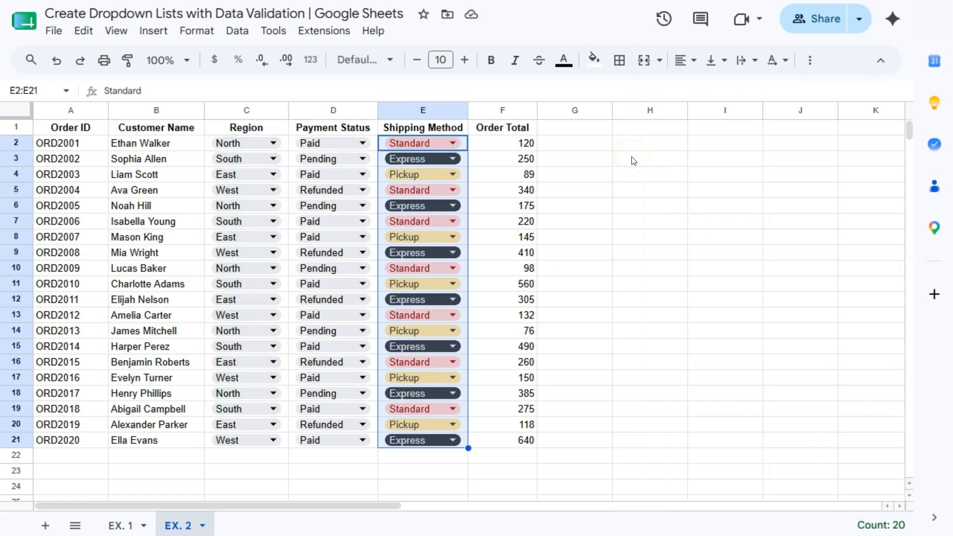
# Step: Compare the dropdown columns on sheet EX. 1 with those on sheet EX. 2
pyautogui.click(124, 525)
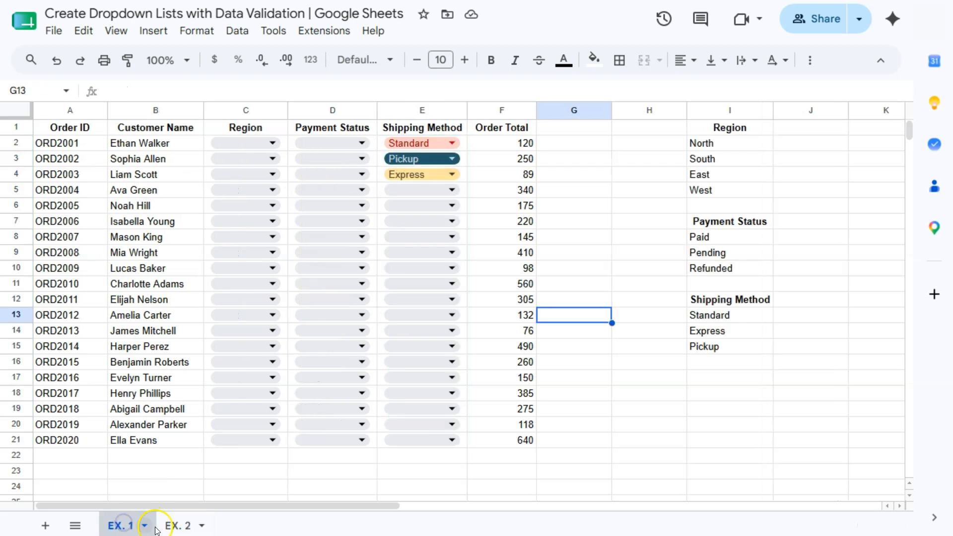
pyautogui.click(173, 527)
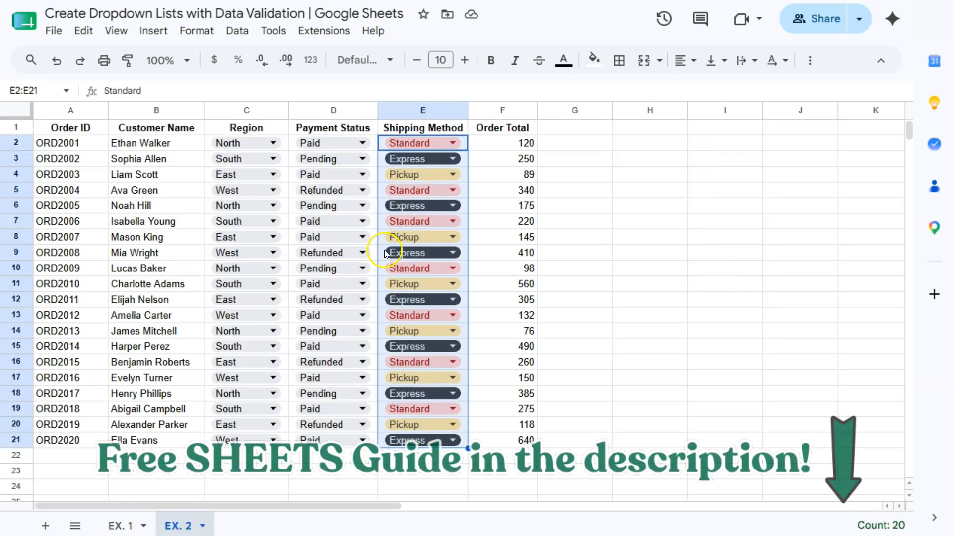
pyautogui.click(565, 139)
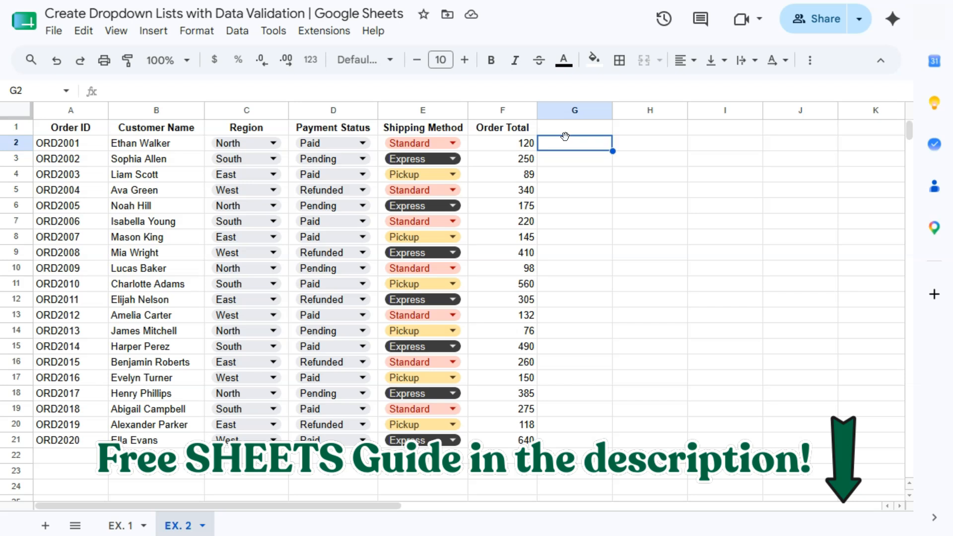